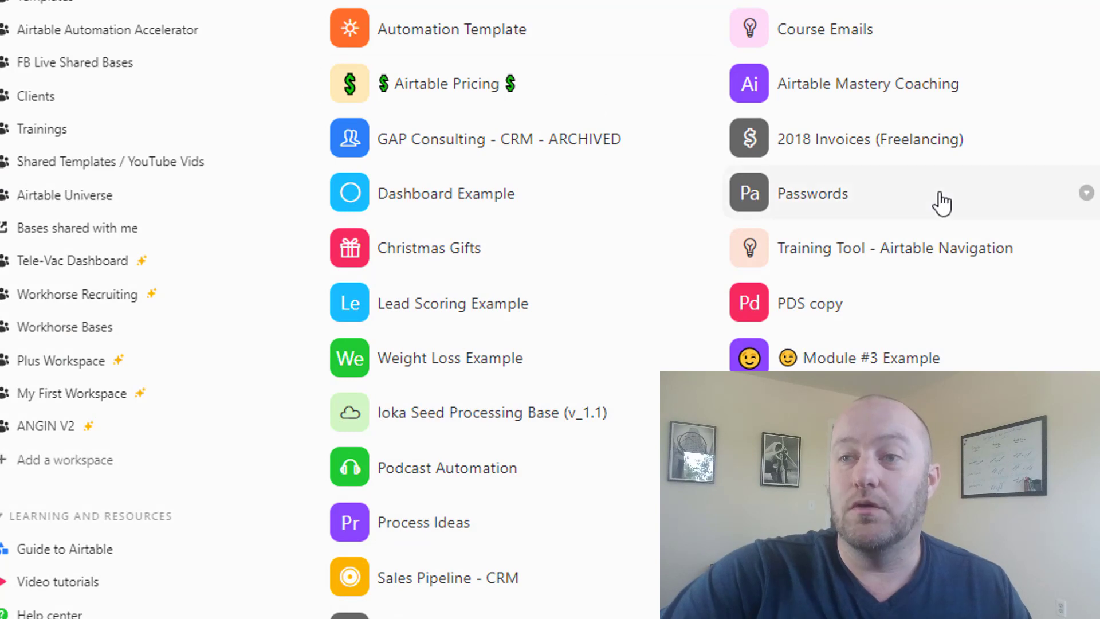
Hide the Notes field and delete the Attachments field, leaving only Name in Table 1
scroll(933, 283, down, 6)
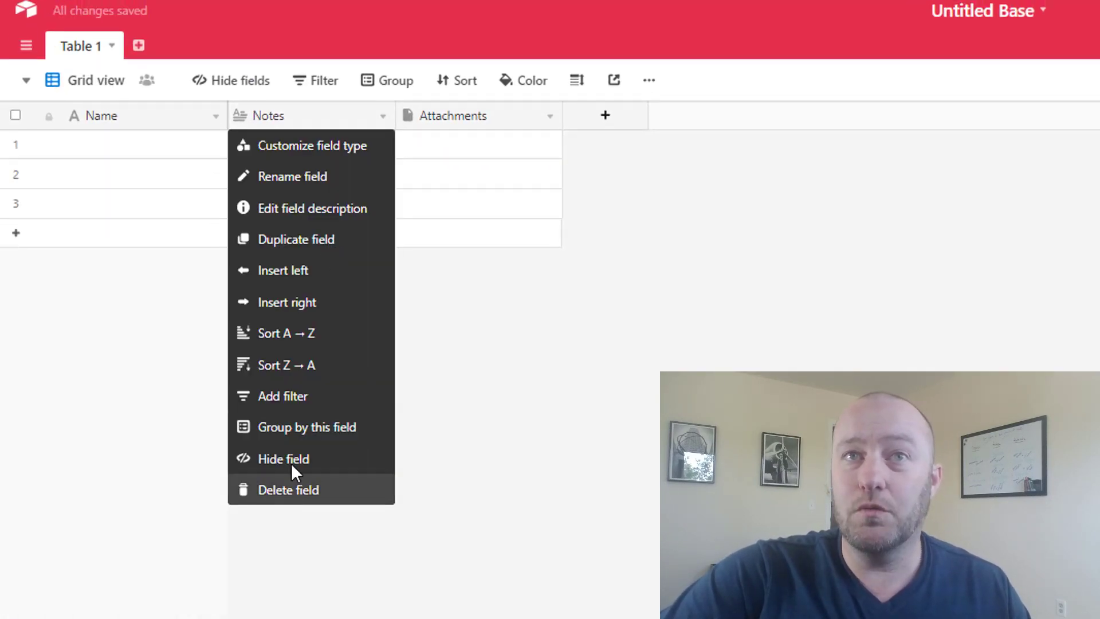
click(57, 353)
right_click(361, 121)
click(297, 514)
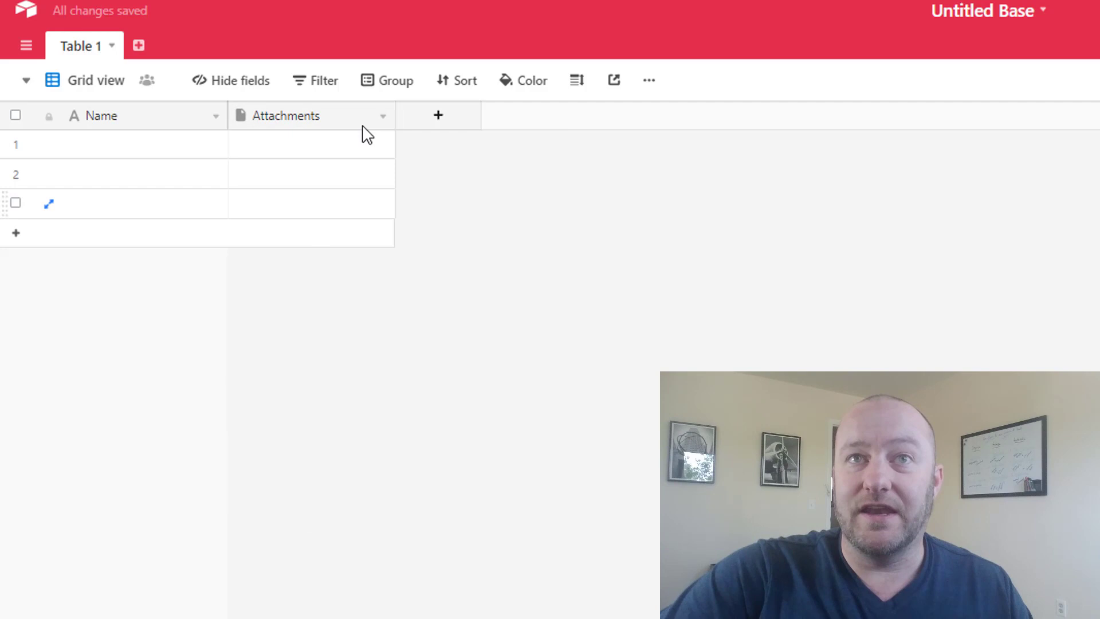
right_click(369, 118)
click(307, 490)
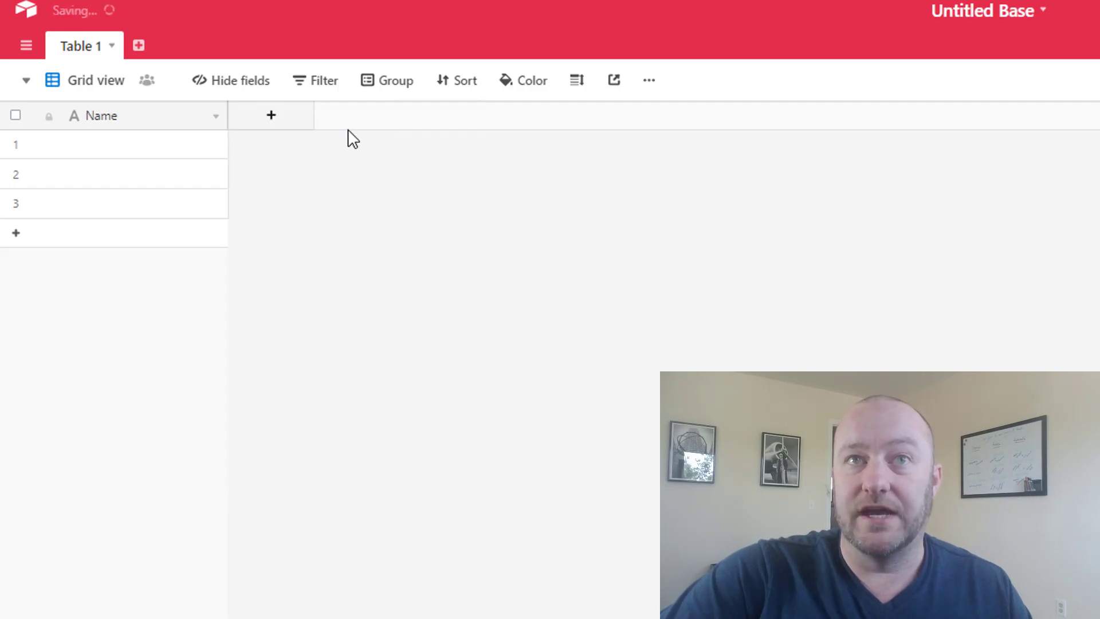
Add a Single select field named State
click(298, 133)
text(State)
key(Tab)
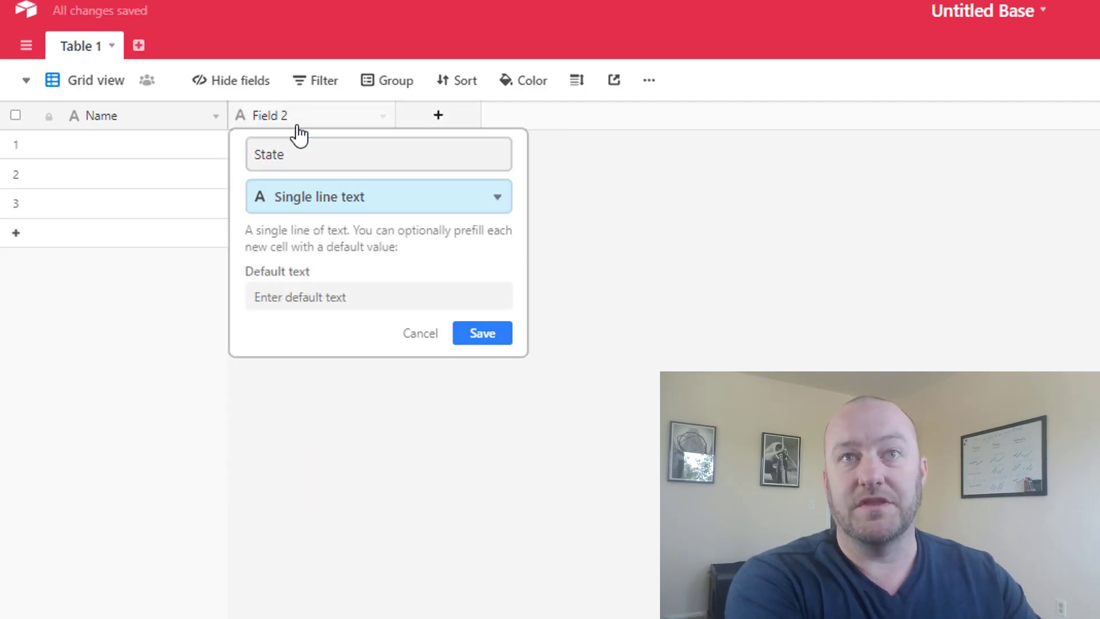
text(sing)
key(Return)
key(Tab)
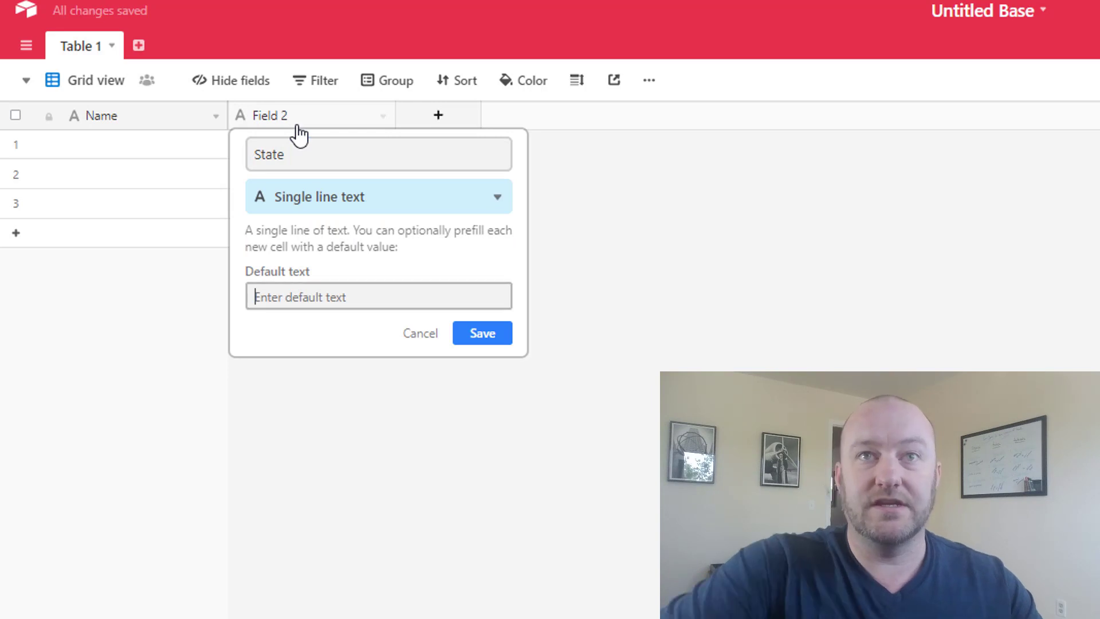
click(341, 198)
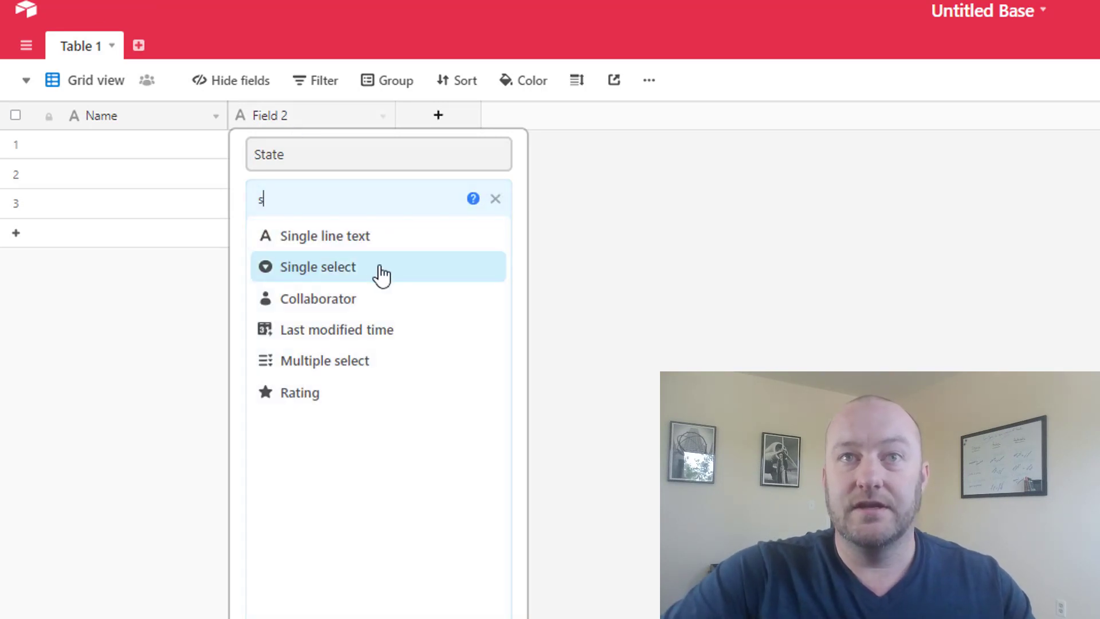
click(379, 266)
click(481, 392)
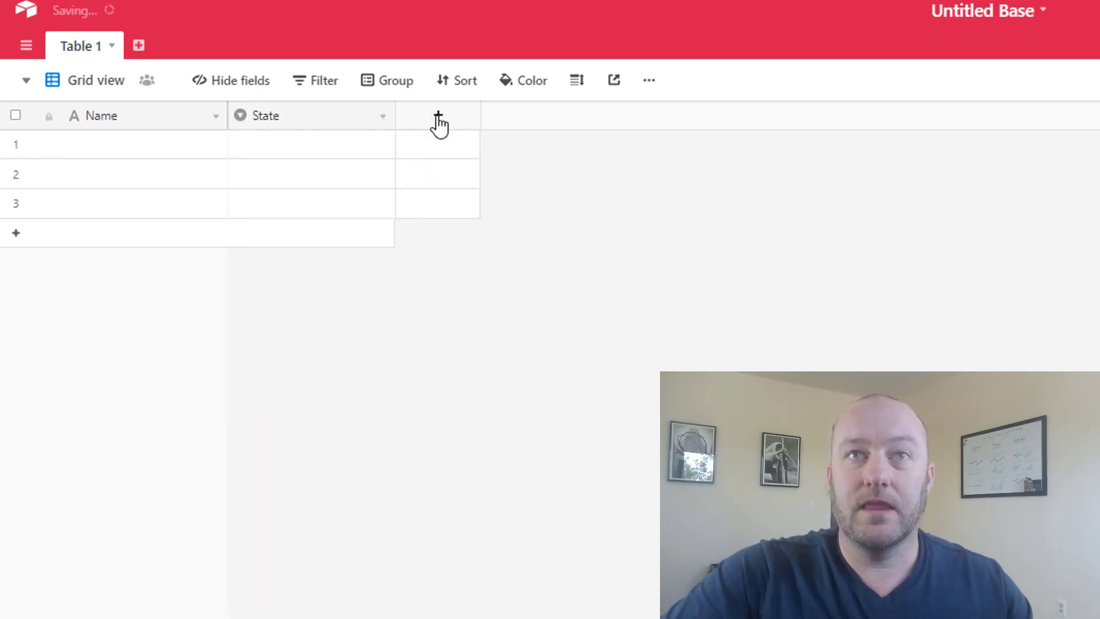
Add a second Single select field named City
click(437, 117)
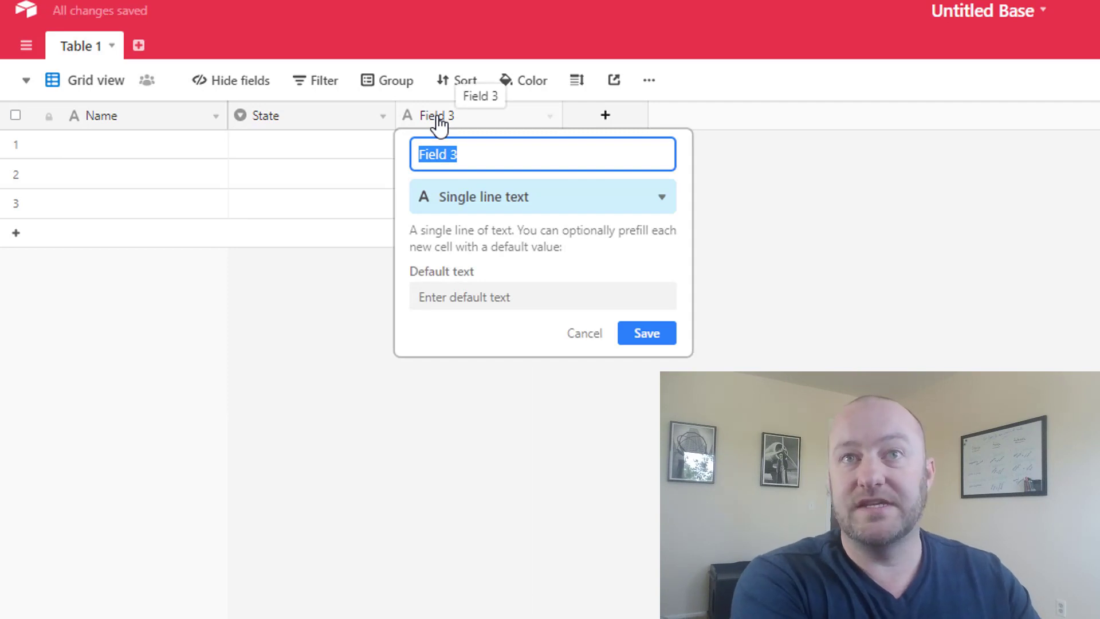
text(City)
key(Tab)
text(s)
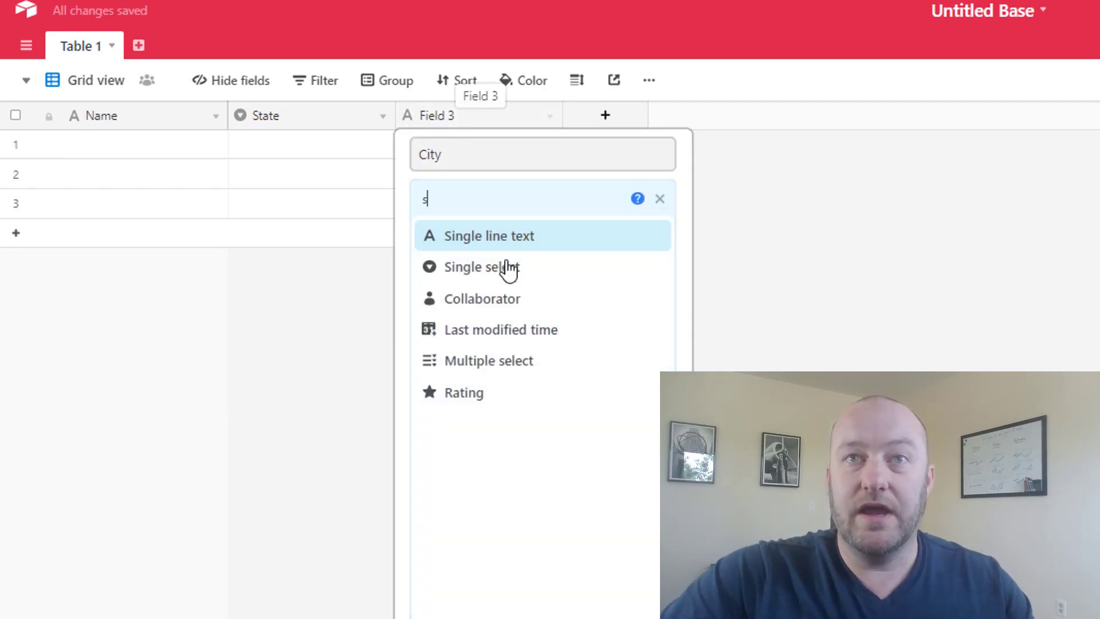
click(487, 268)
click(639, 391)
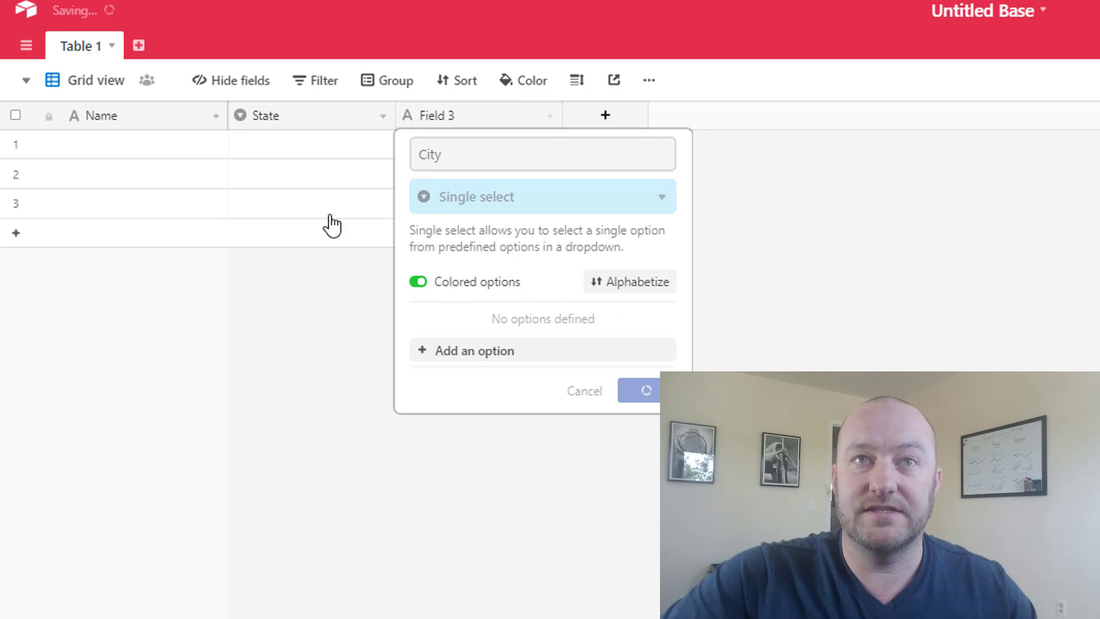
Give the State field choices California (blue) and Colorado (green) and save
click(382, 117)
click(363, 146)
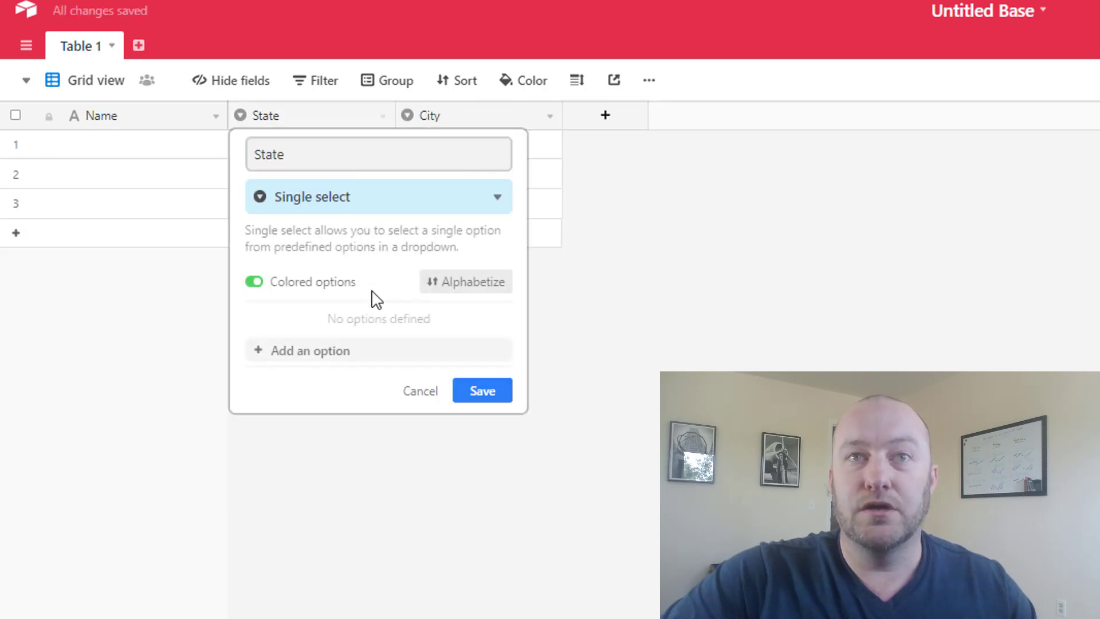
click(400, 353)
click(397, 351)
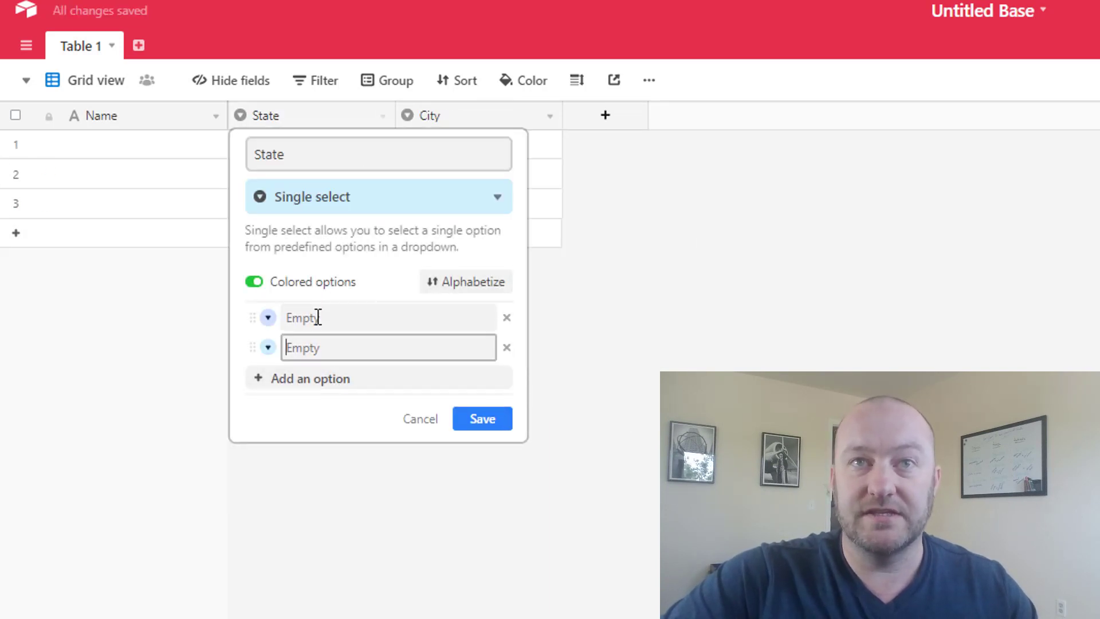
click(318, 317)
text(Californi)
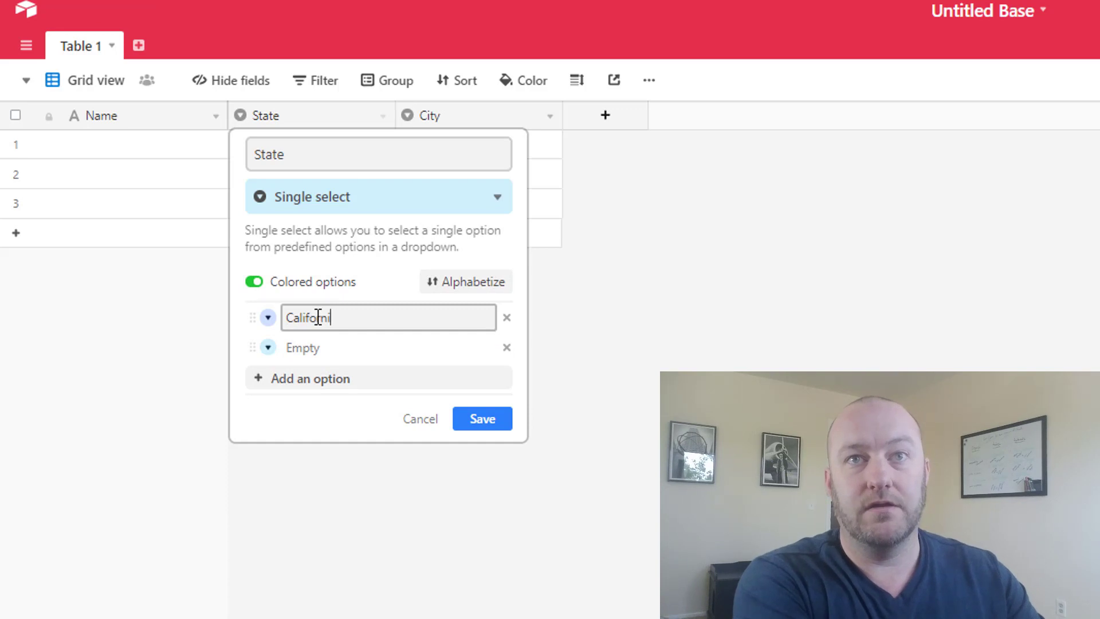
text(a)
key(Tab)
text(Colorado)
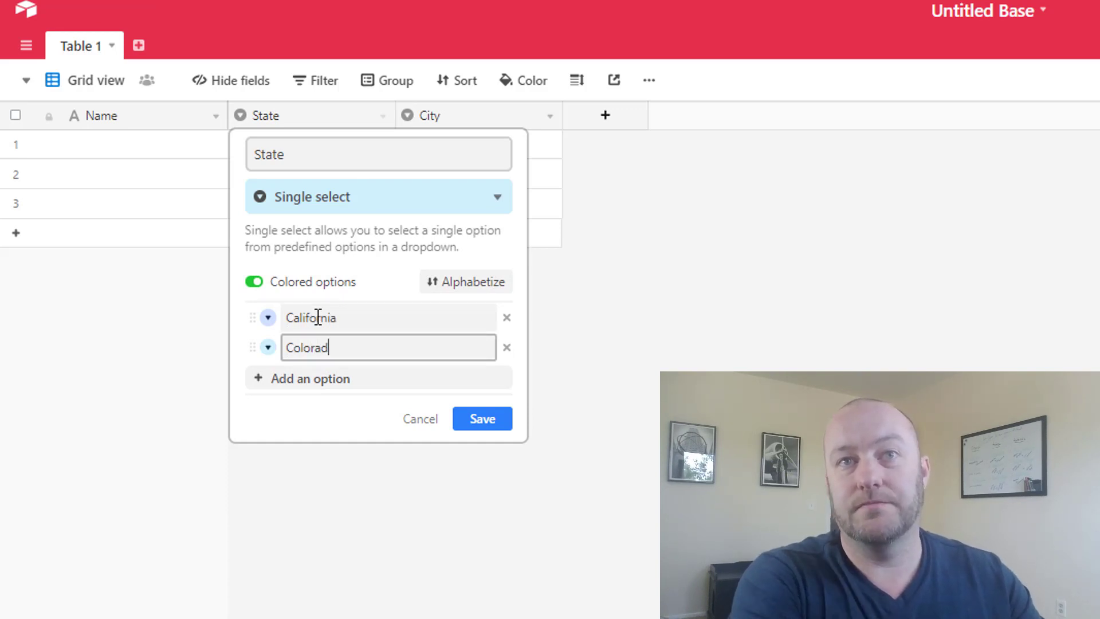
click(269, 347)
click(437, 446)
click(269, 322)
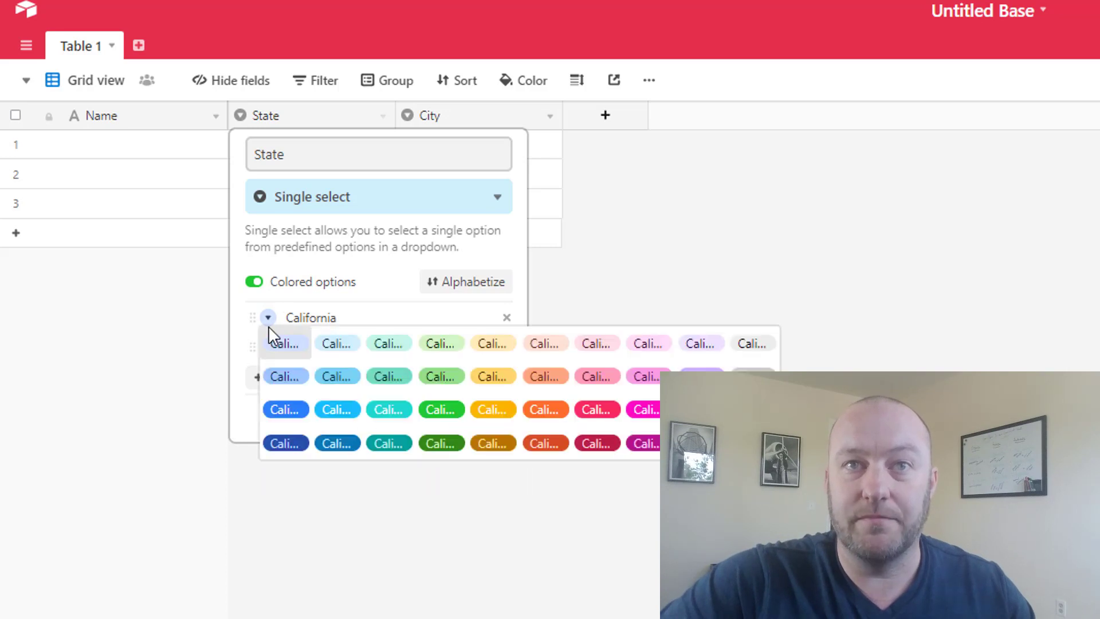
click(285, 410)
click(474, 424)
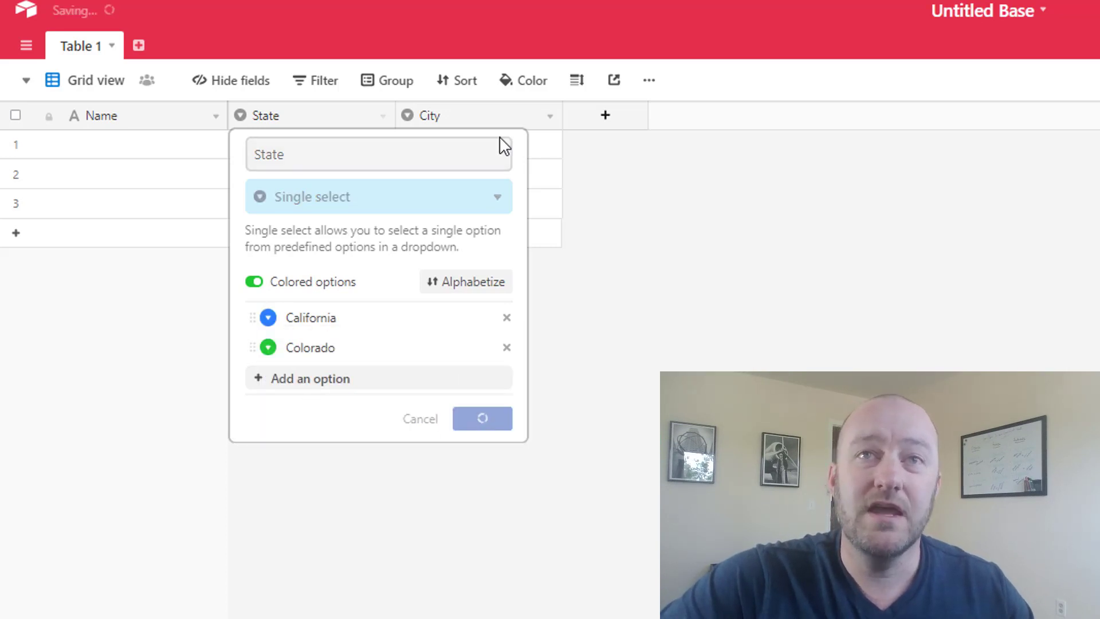
Give the City field options Los Angeles, Burbank, Denver and Colorado Springs and save
click(549, 117)
click(531, 148)
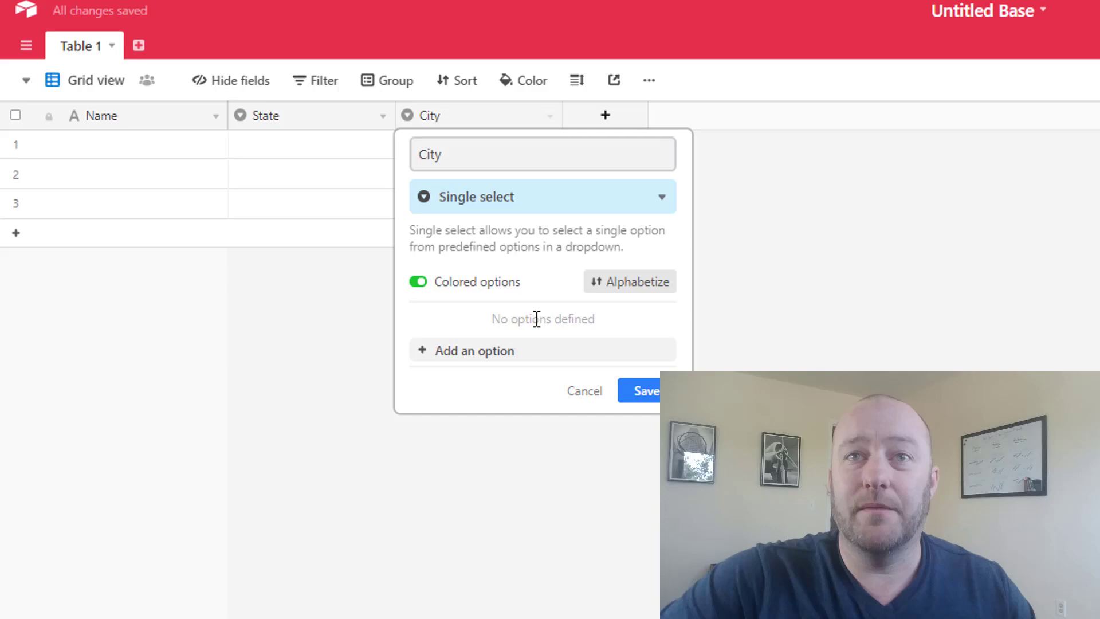
click(513, 352)
click(513, 381)
click(512, 393)
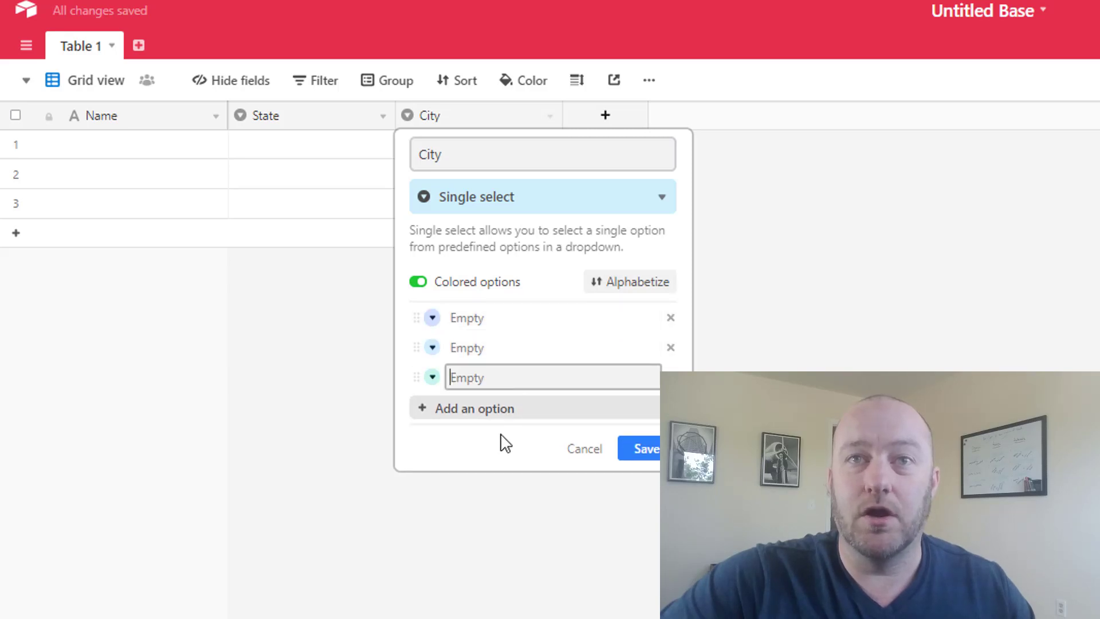
click(502, 413)
click(500, 319)
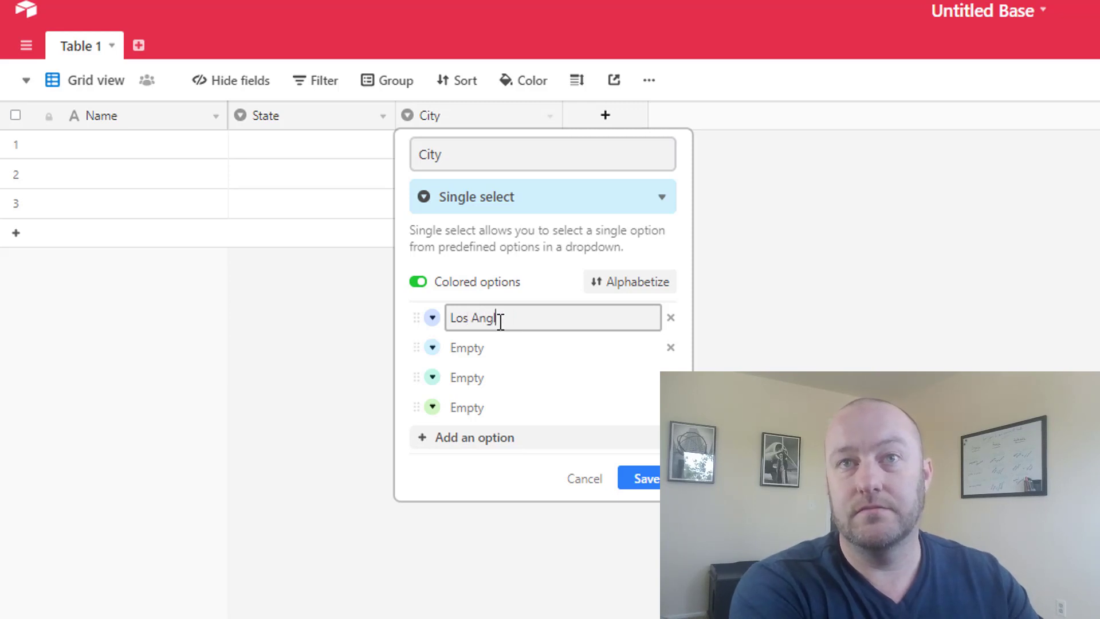
key(Tab)
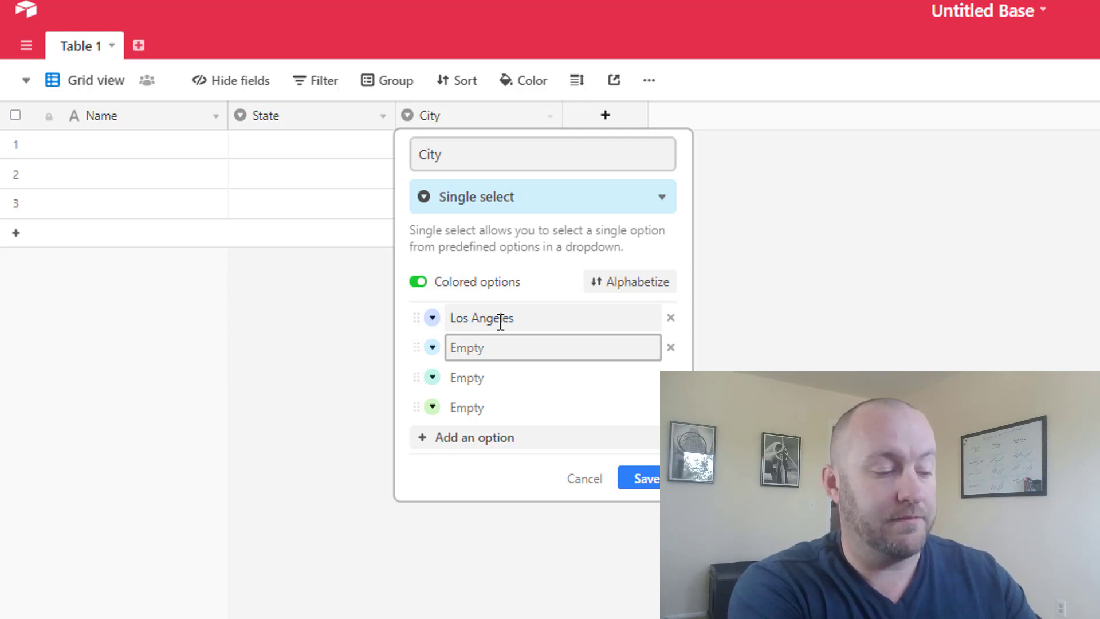
key(Tab)
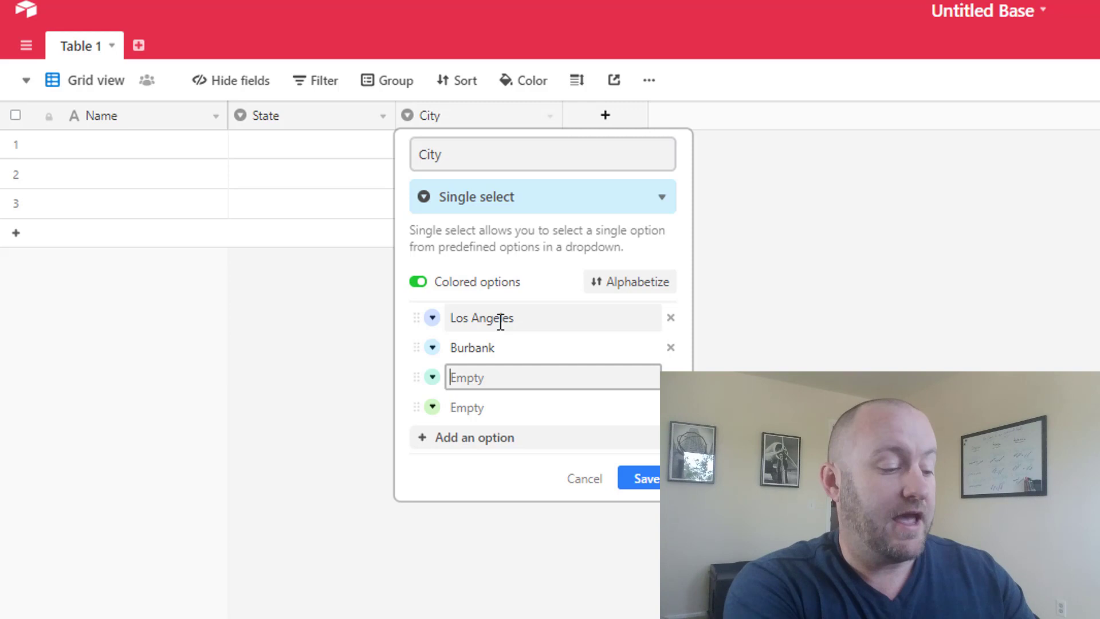
key(Tab)
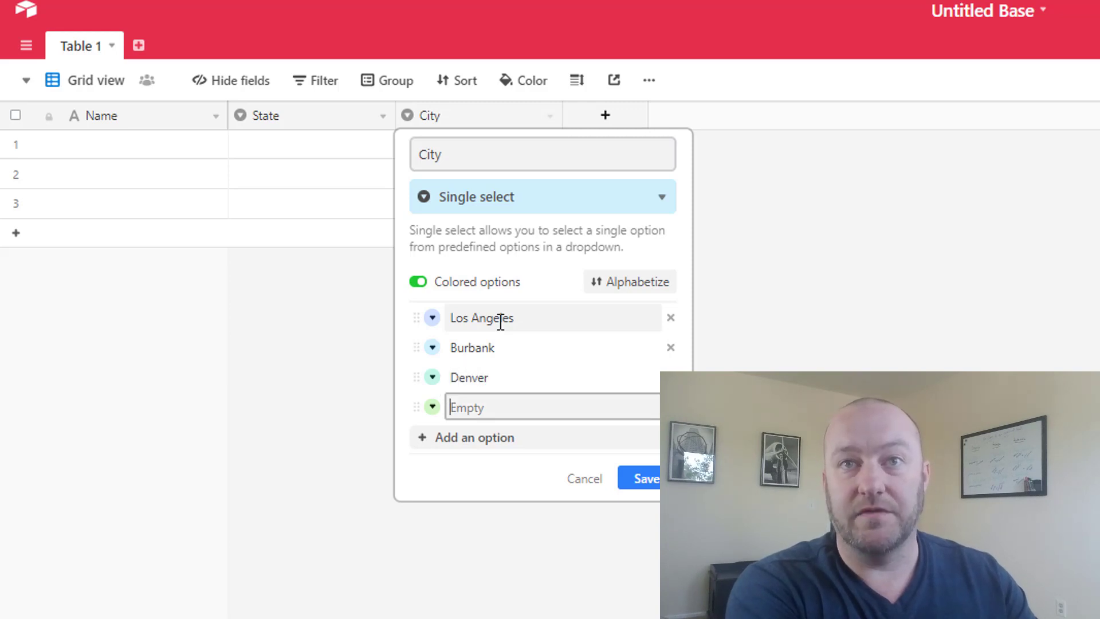
text(Colorado Spri)
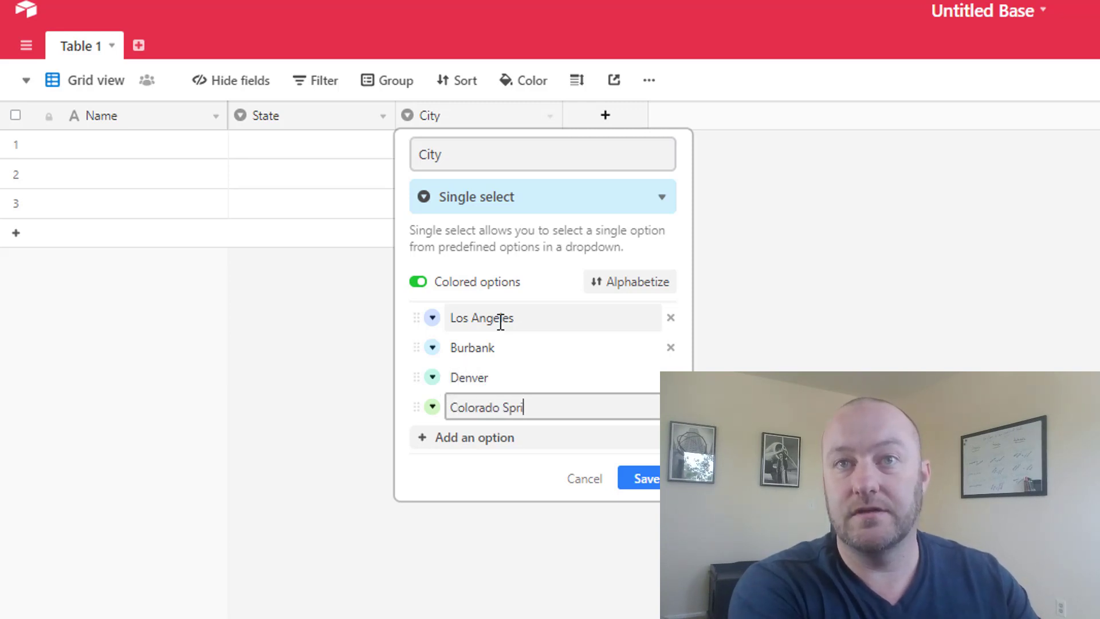
text(ngs)
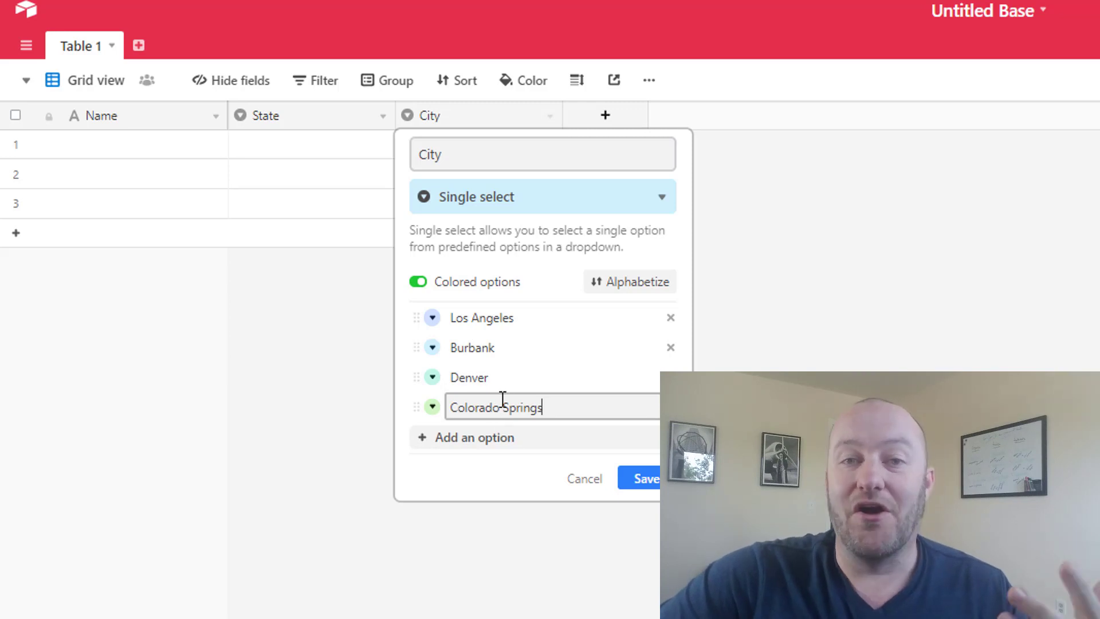
key(Tab)
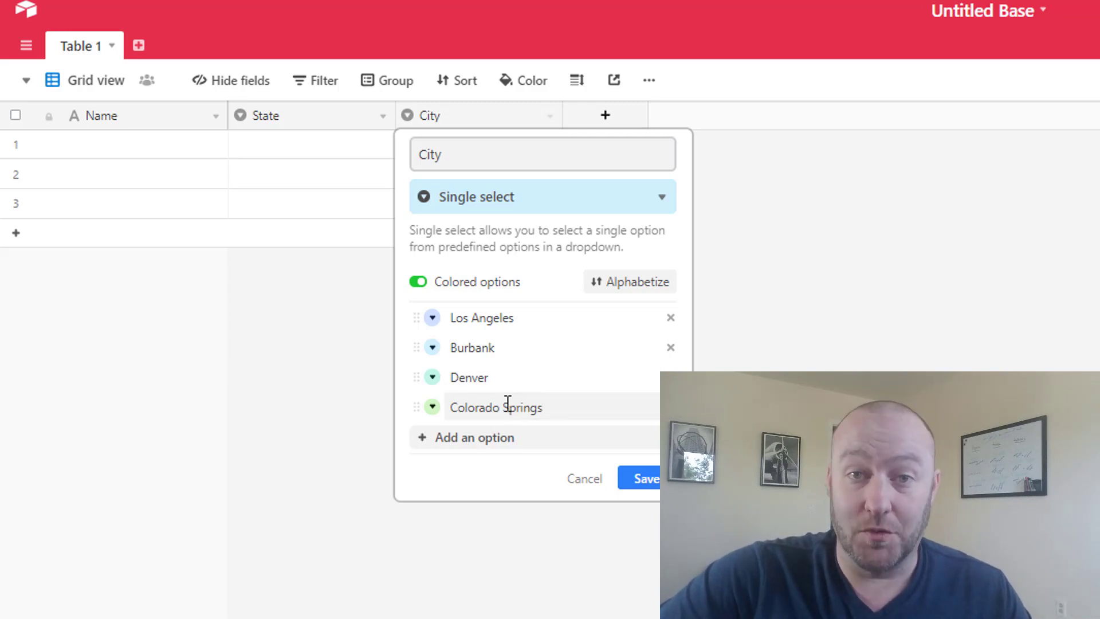
click(638, 478)
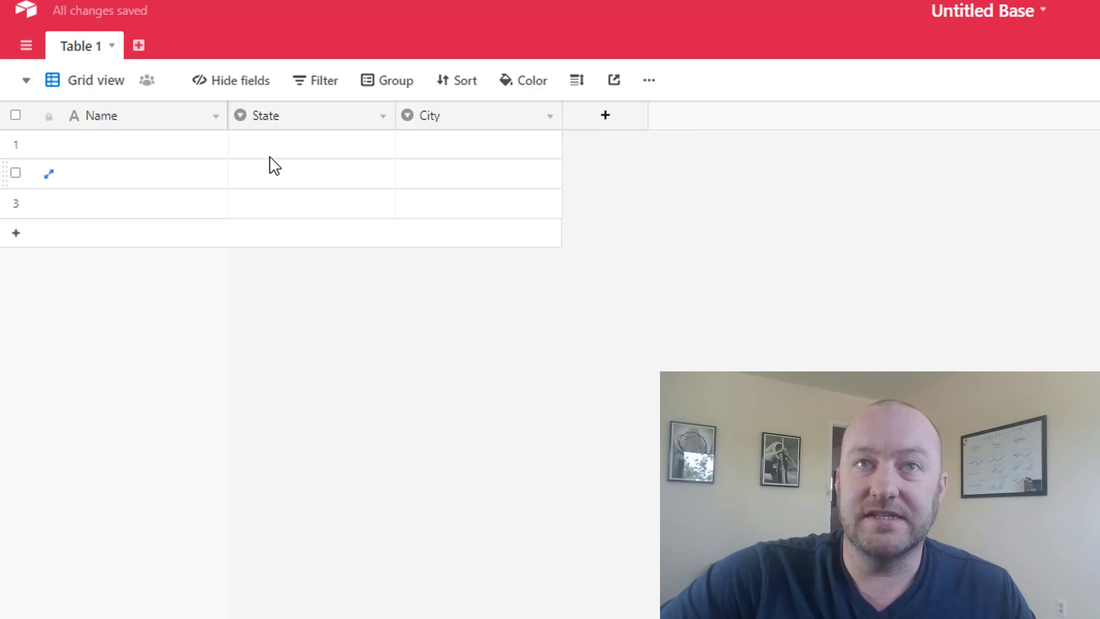
Set row 1's State to California and open its City choices list
click(274, 150)
click(274, 156)
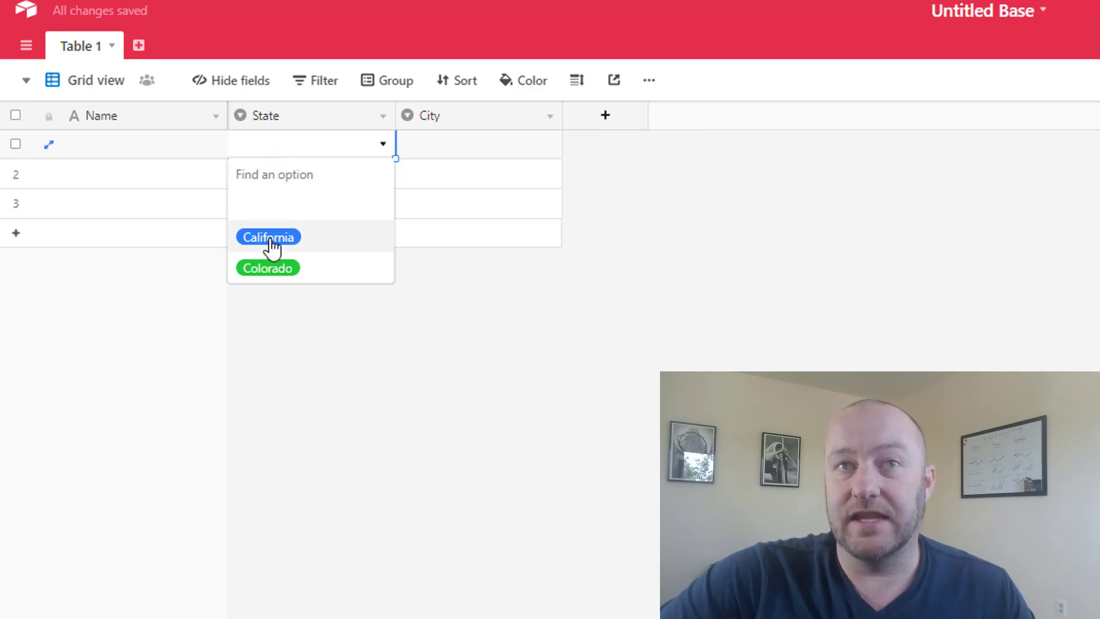
click(269, 237)
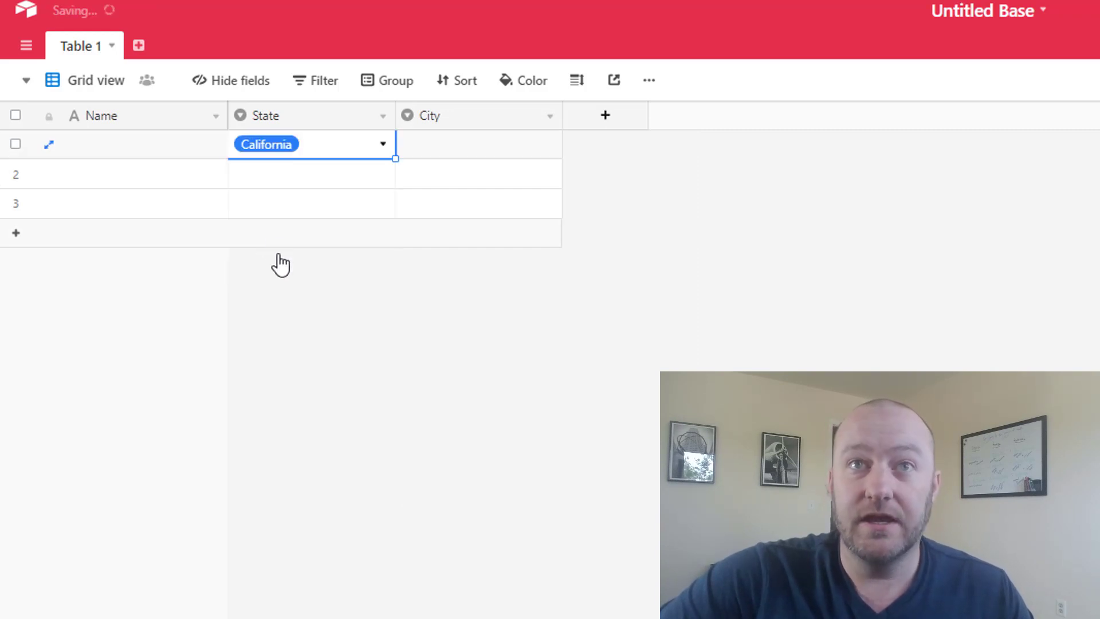
click(460, 160)
click(462, 150)
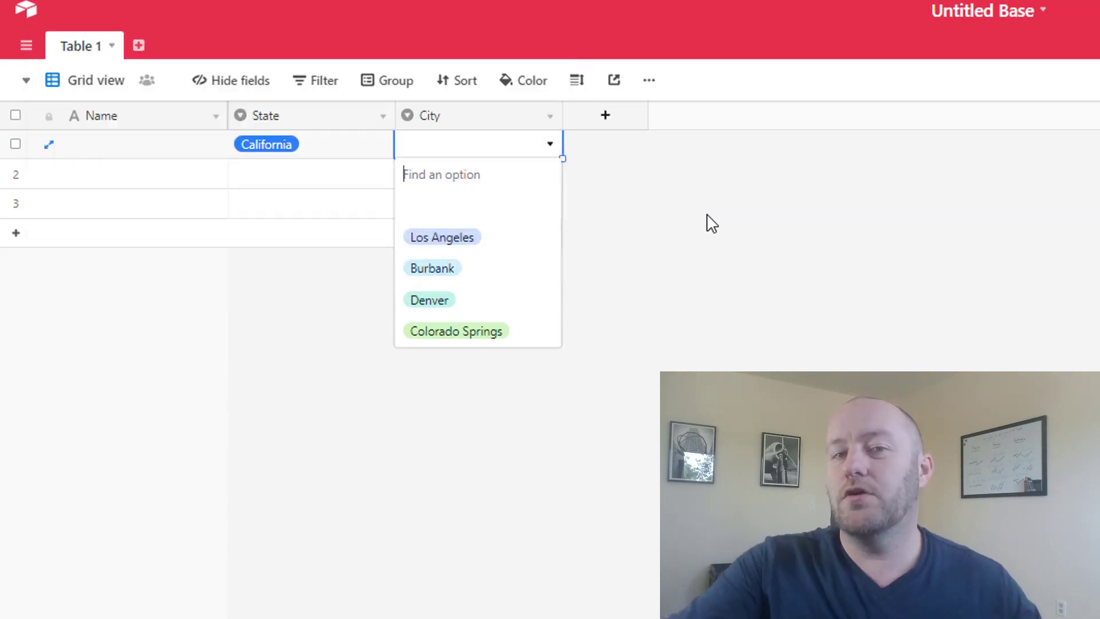
Add a new text field named Single Line Text
click(707, 215)
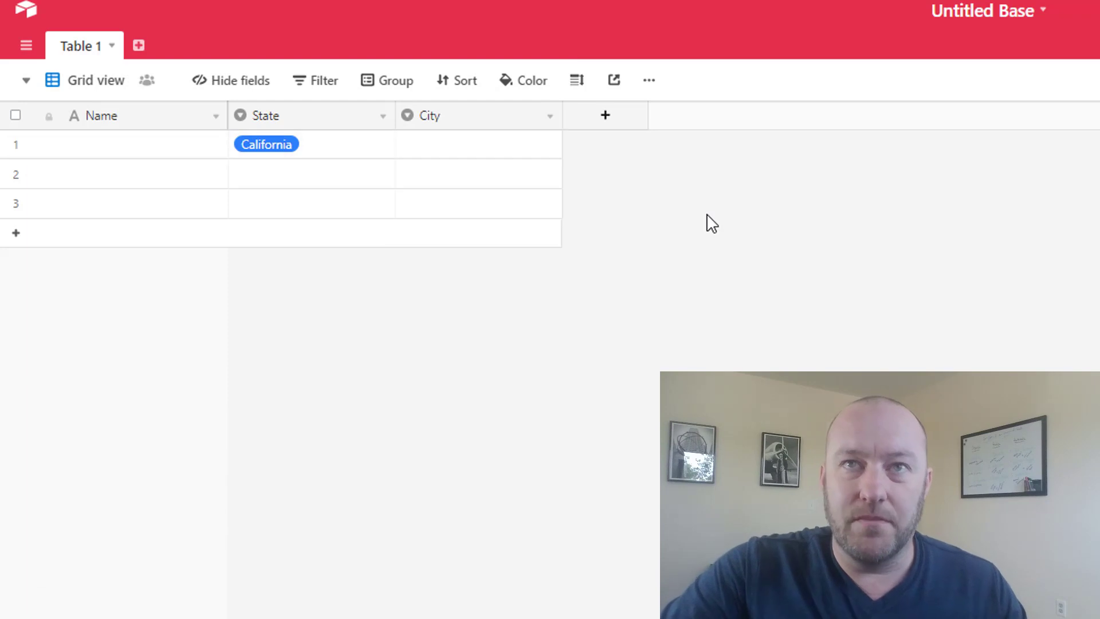
click(606, 118)
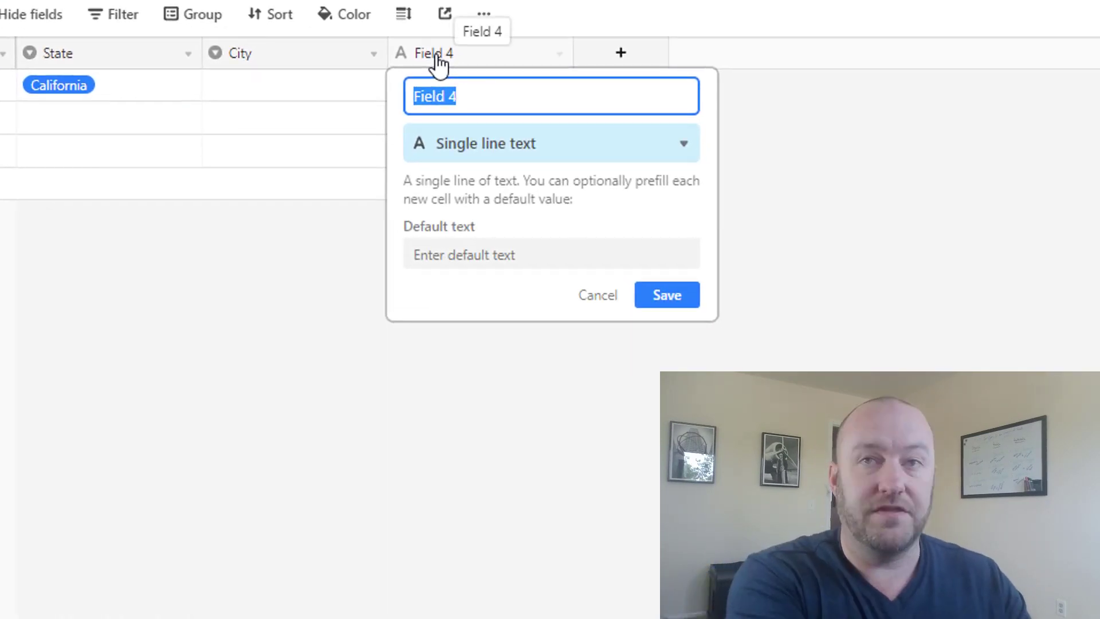
key(Tab)
text(s)
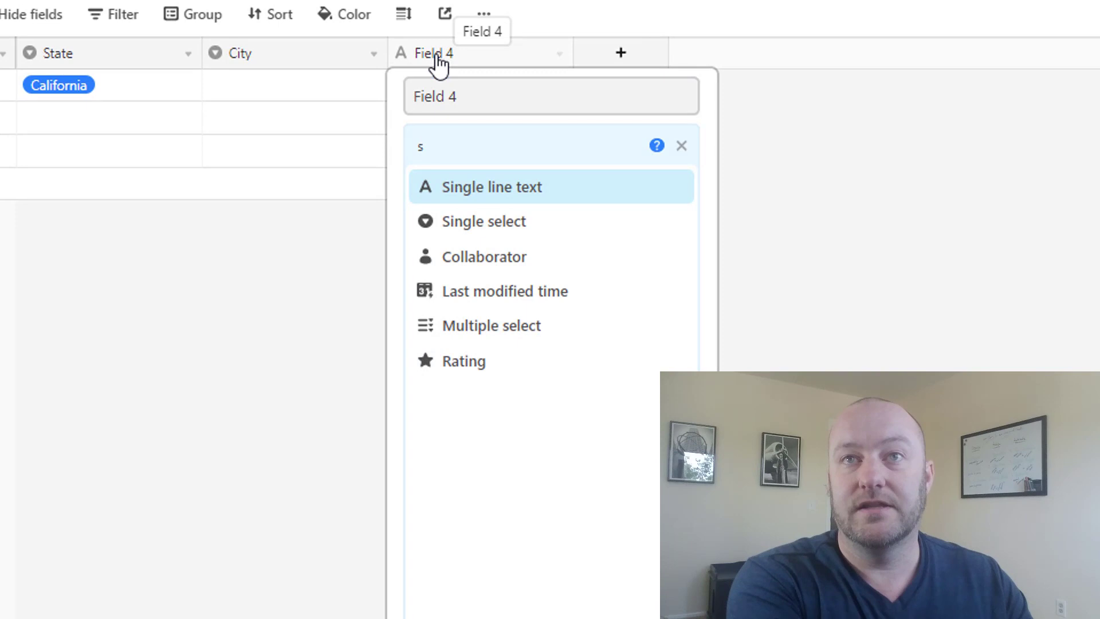
triple_click(483, 103)
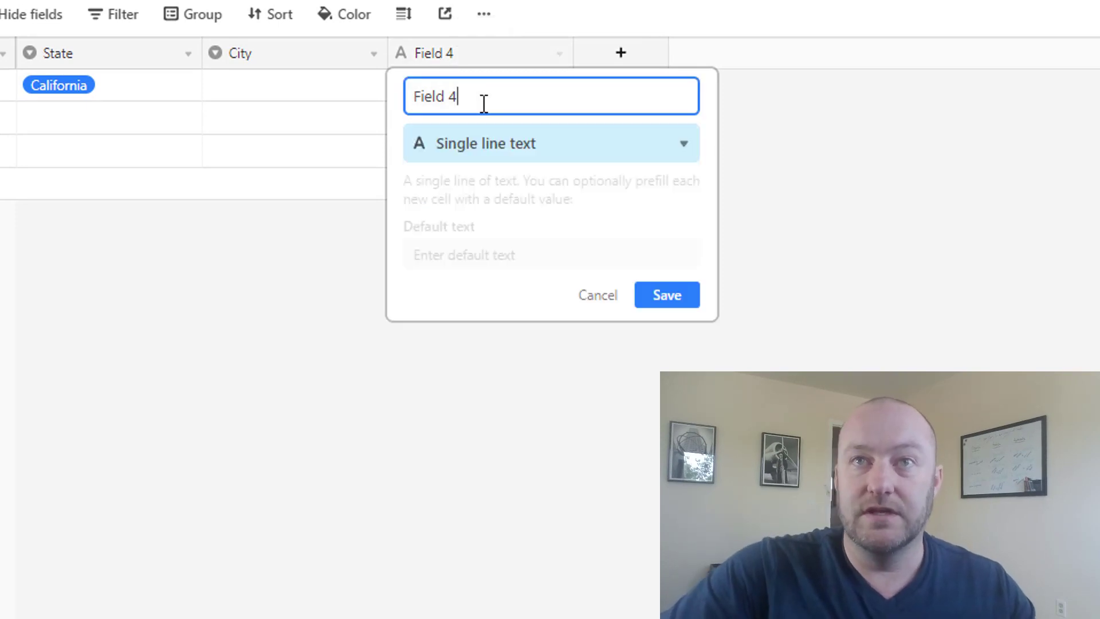
text(Single)
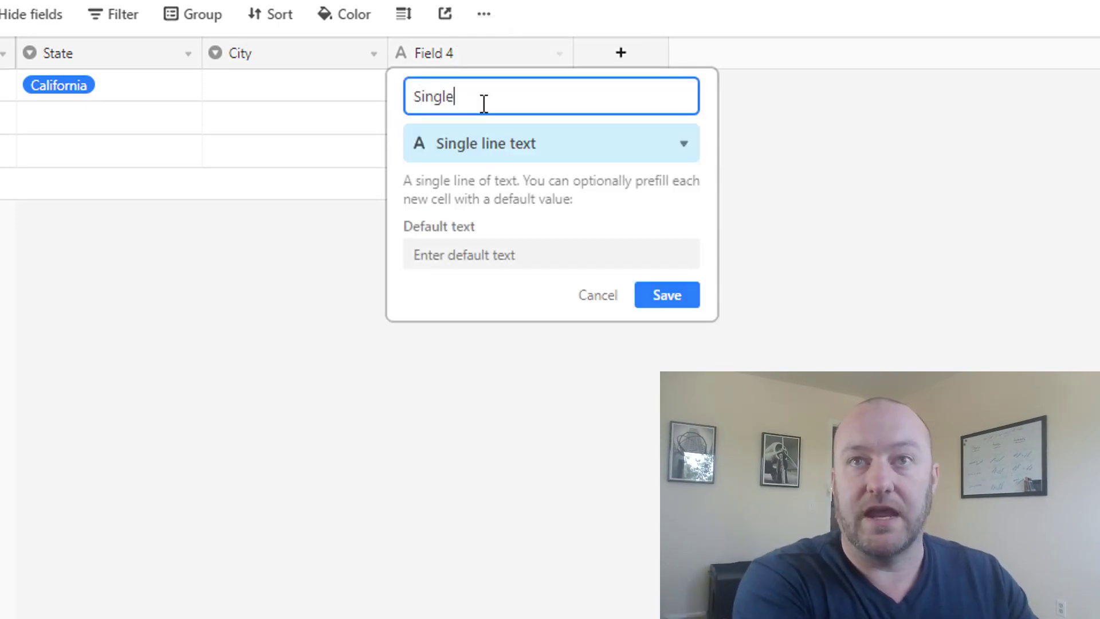
text( Line Text)
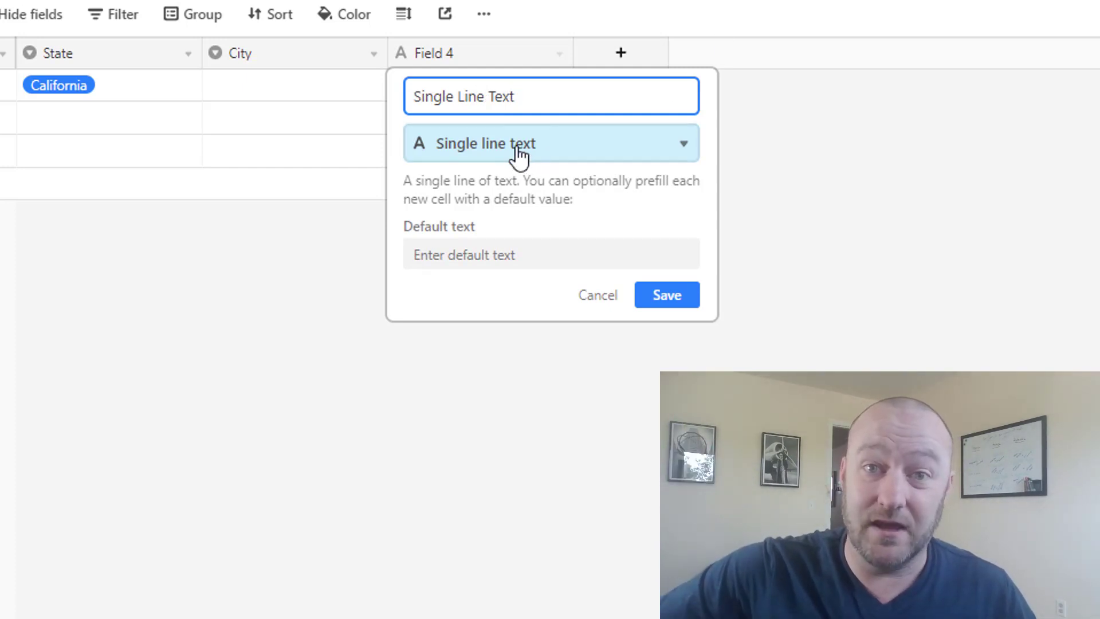
click(662, 301)
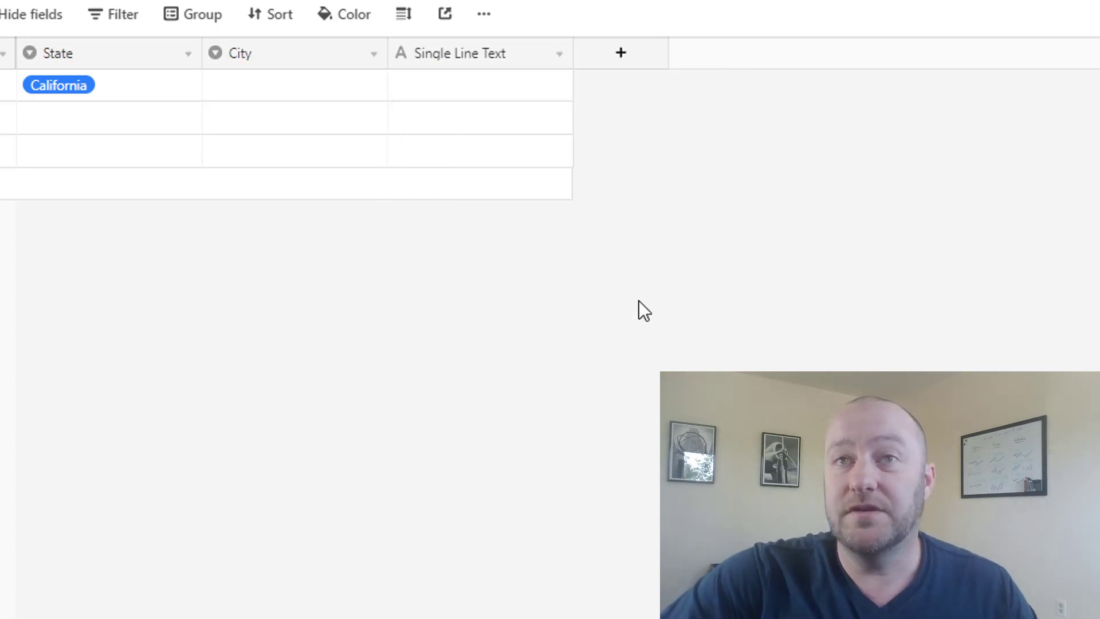
Enter 'example' in row 1 and 'Text' in row 2 of Single Line Text
click(445, 97)
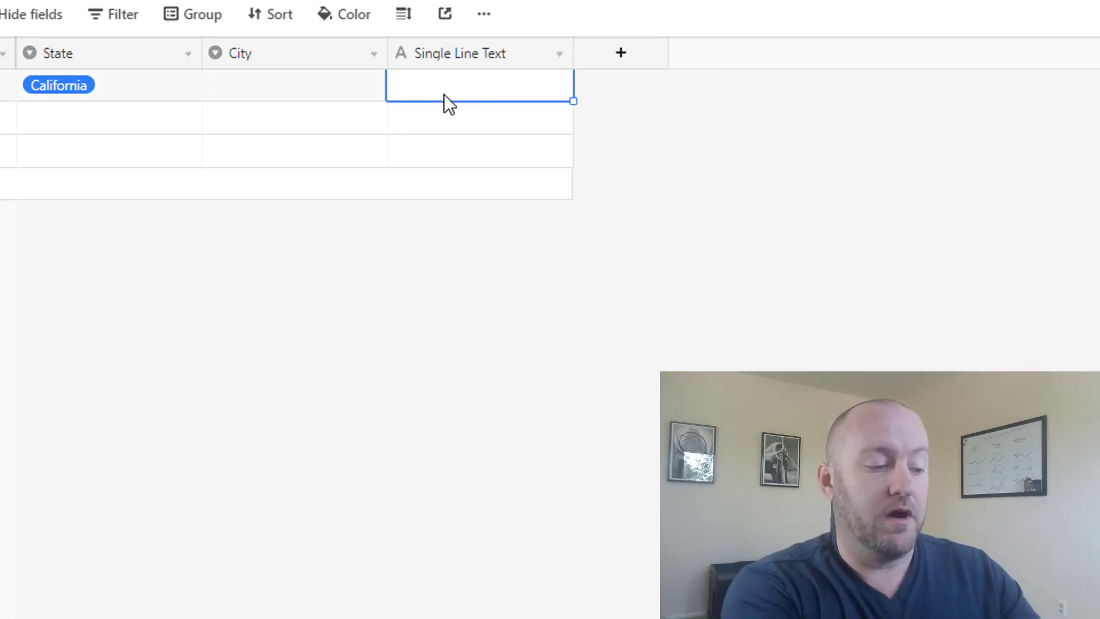
text(example)
key(Return)
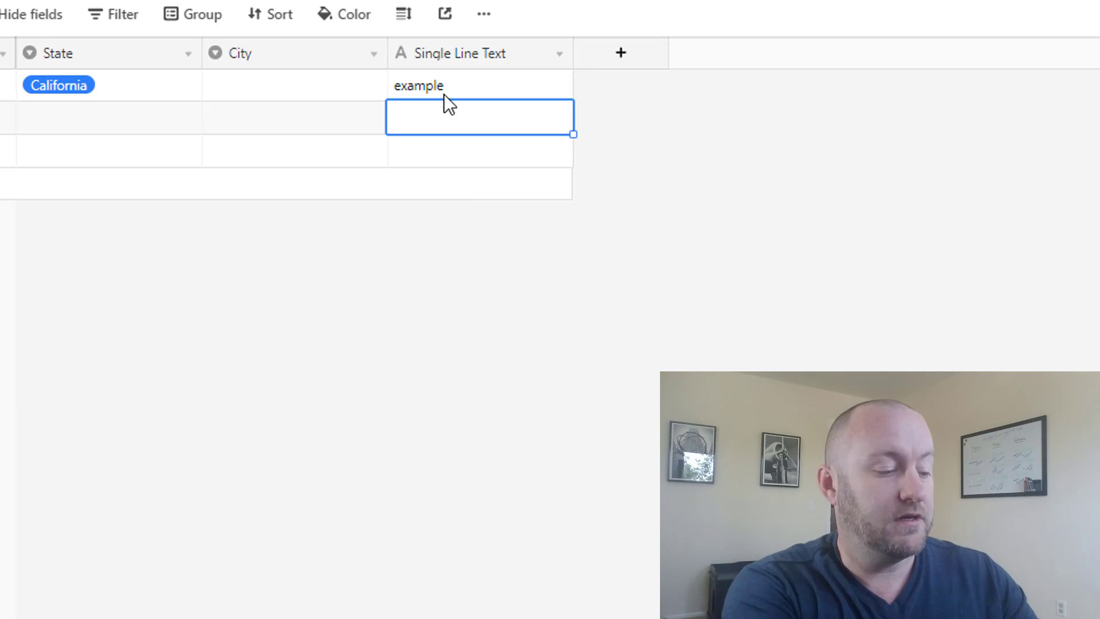
text(Text)
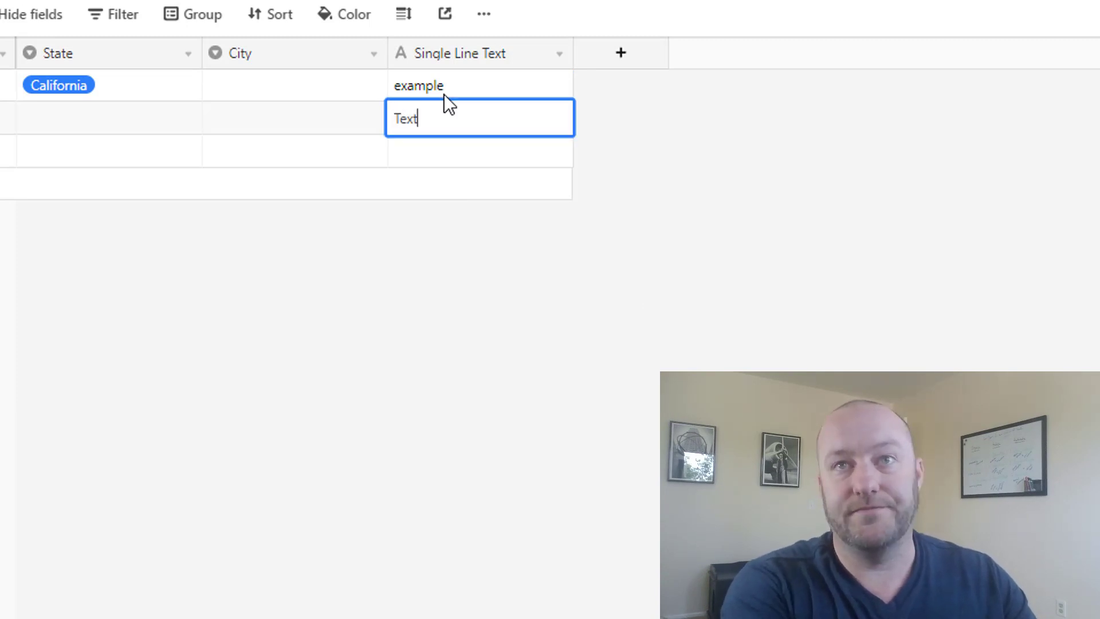
key(shift+Tab)
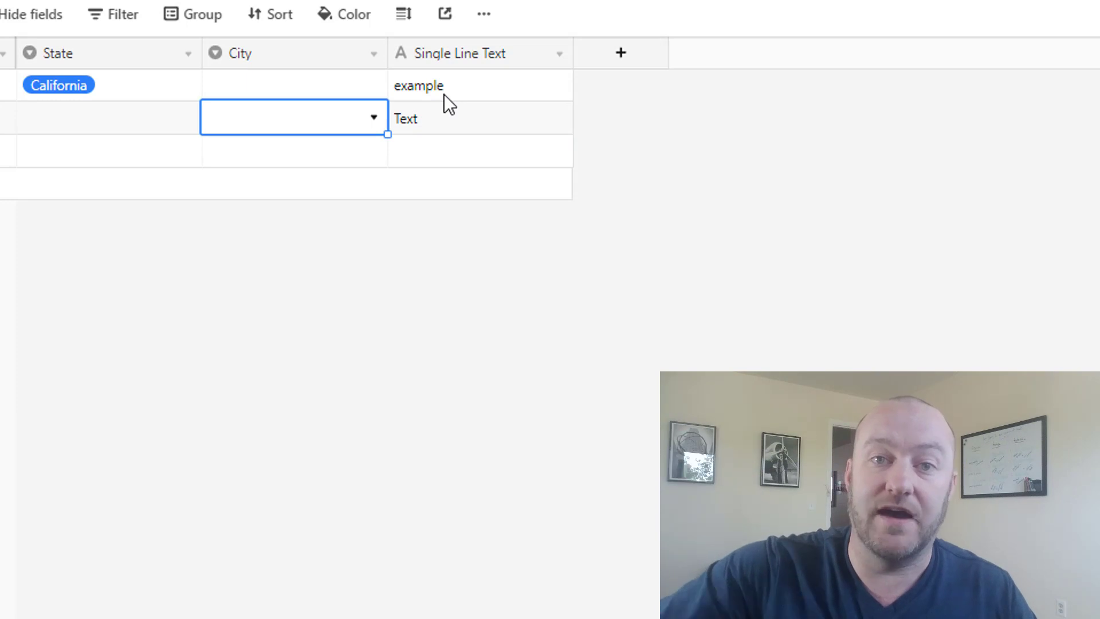
Add a Formula-type field named Formula with the formula lower({Single Line Text})
click(616, 67)
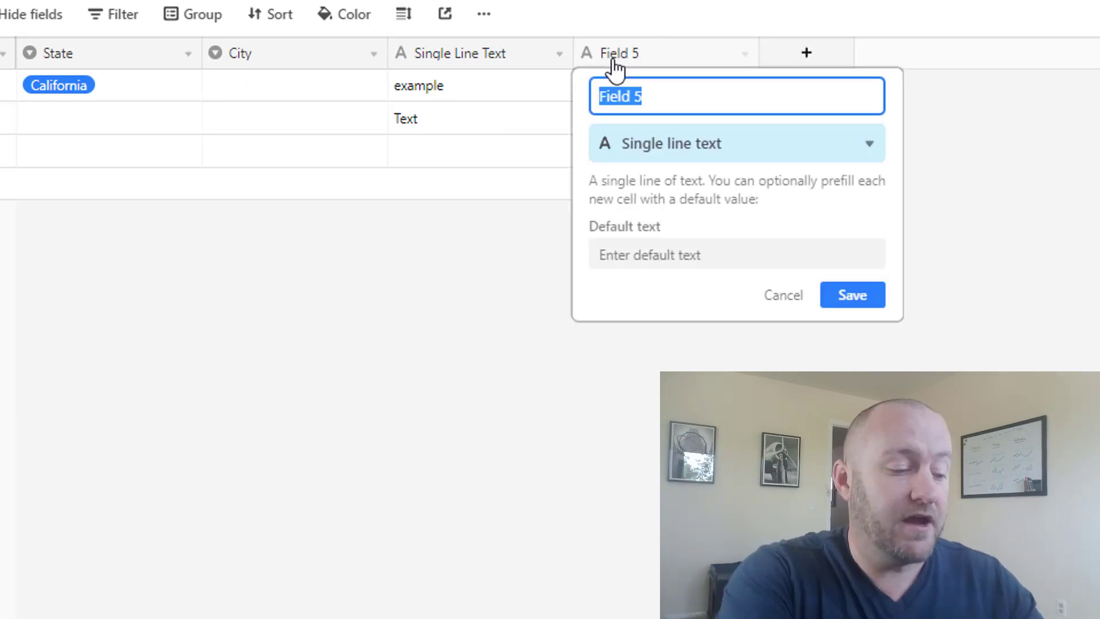
text(Formula)
key(Tab)
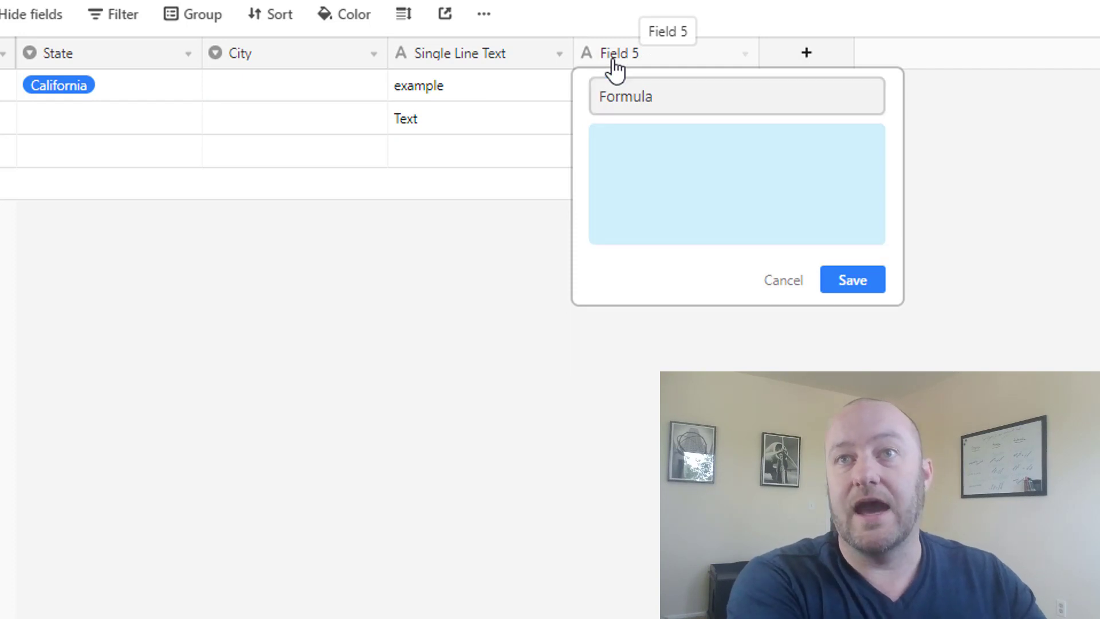
text(for)
key(Return)
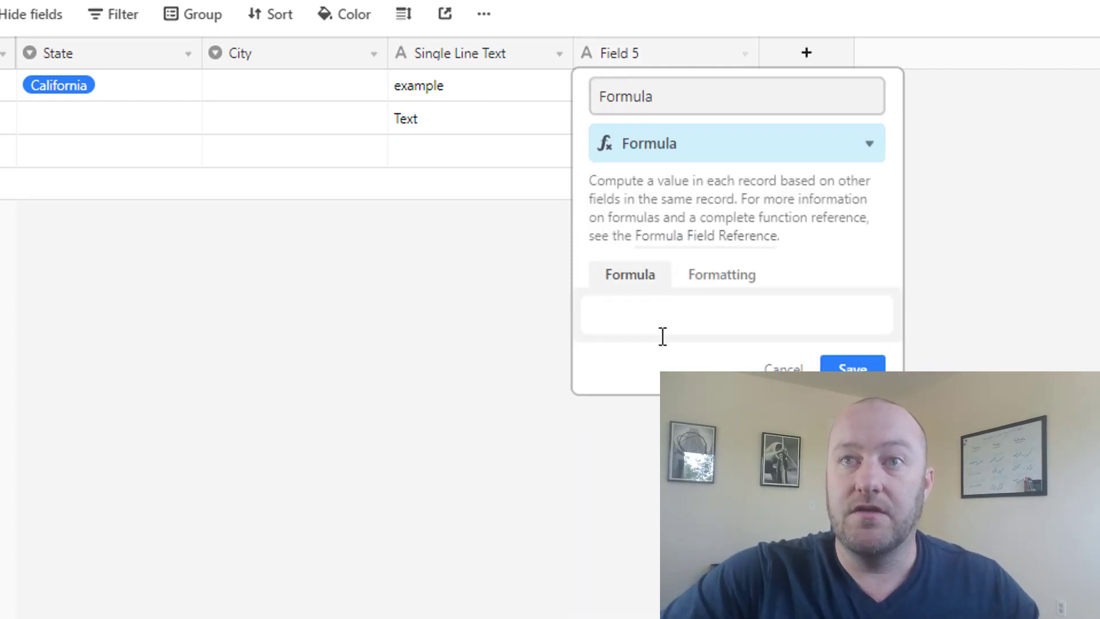
click(658, 314)
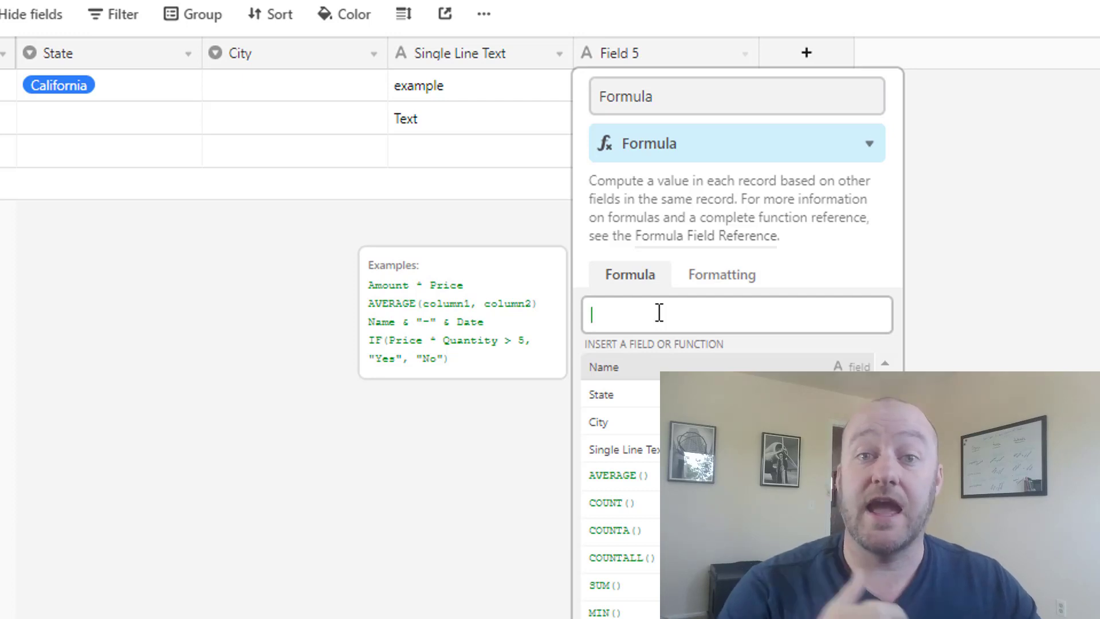
text(low)
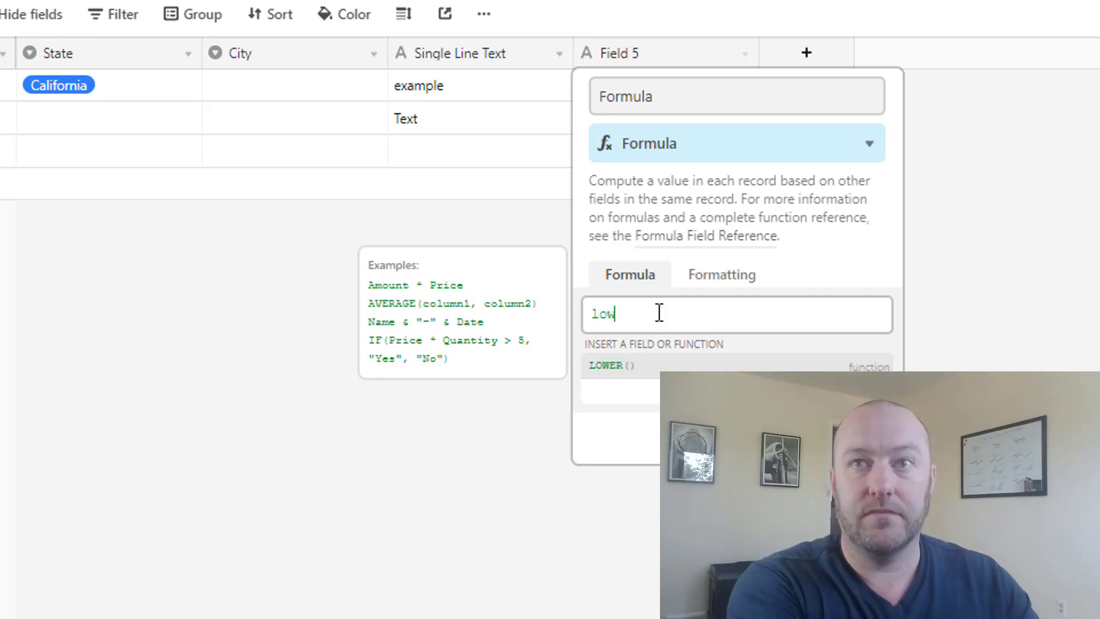
text(er()
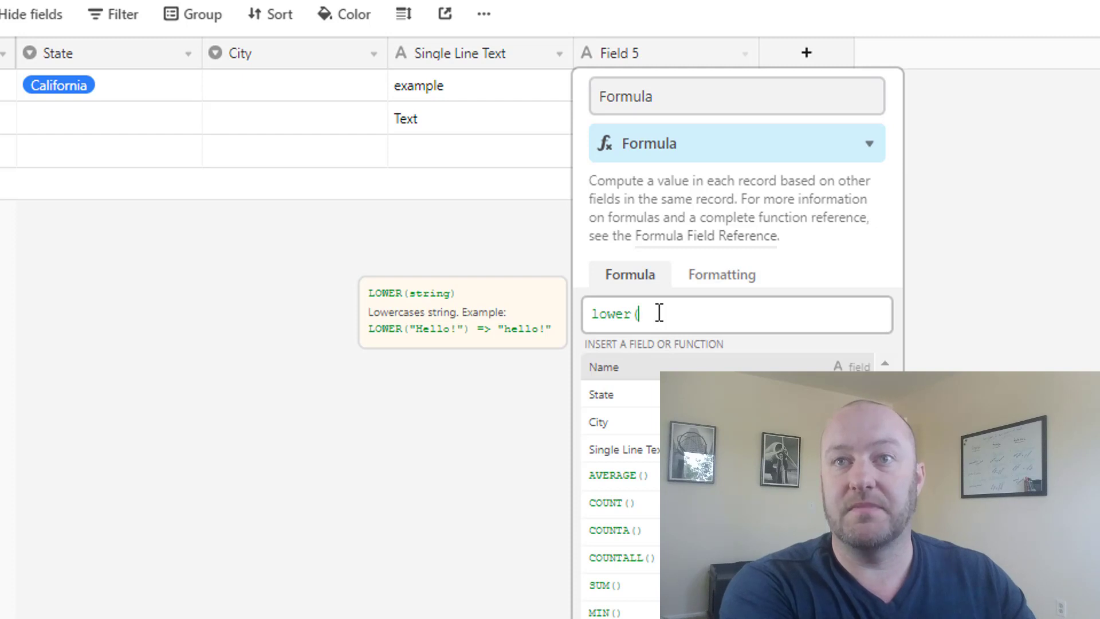
text({Si)
key(Tab)
text())
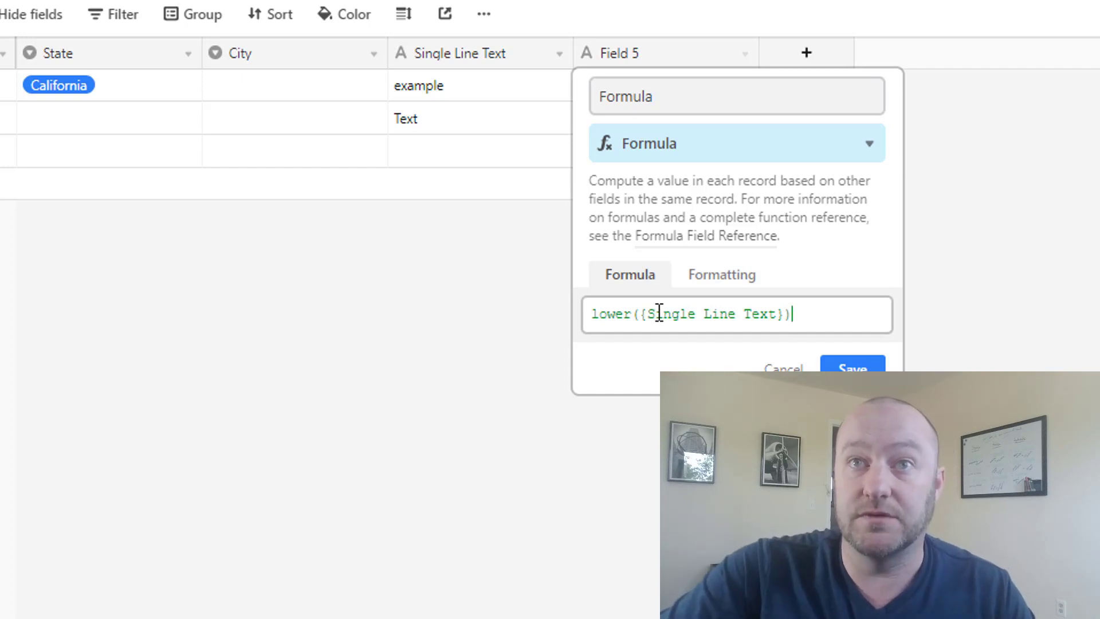
click(845, 365)
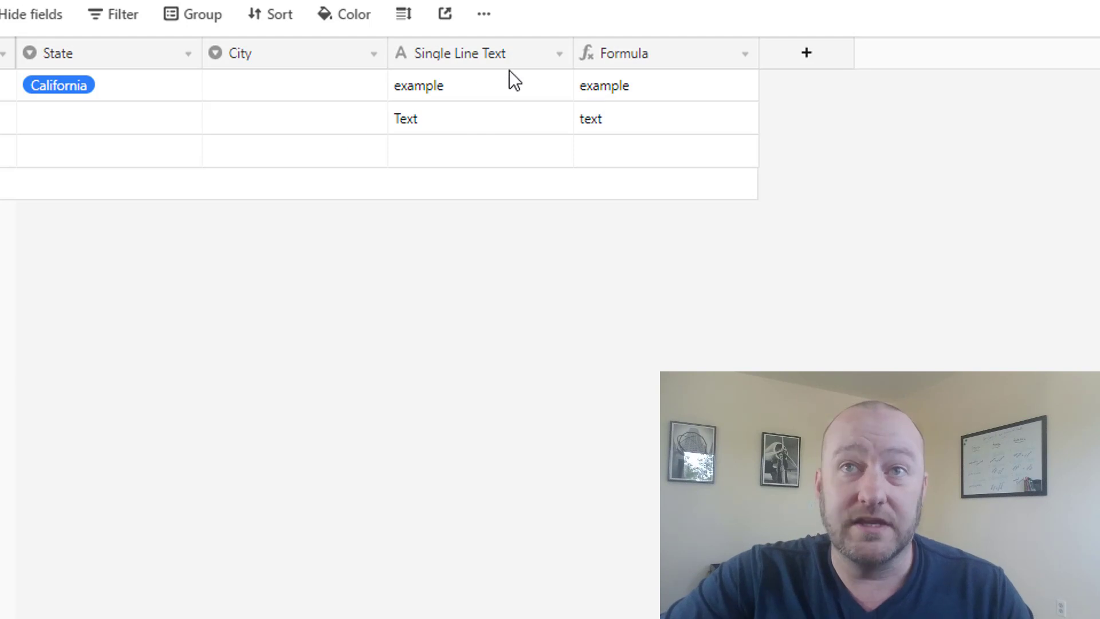
click(459, 90)
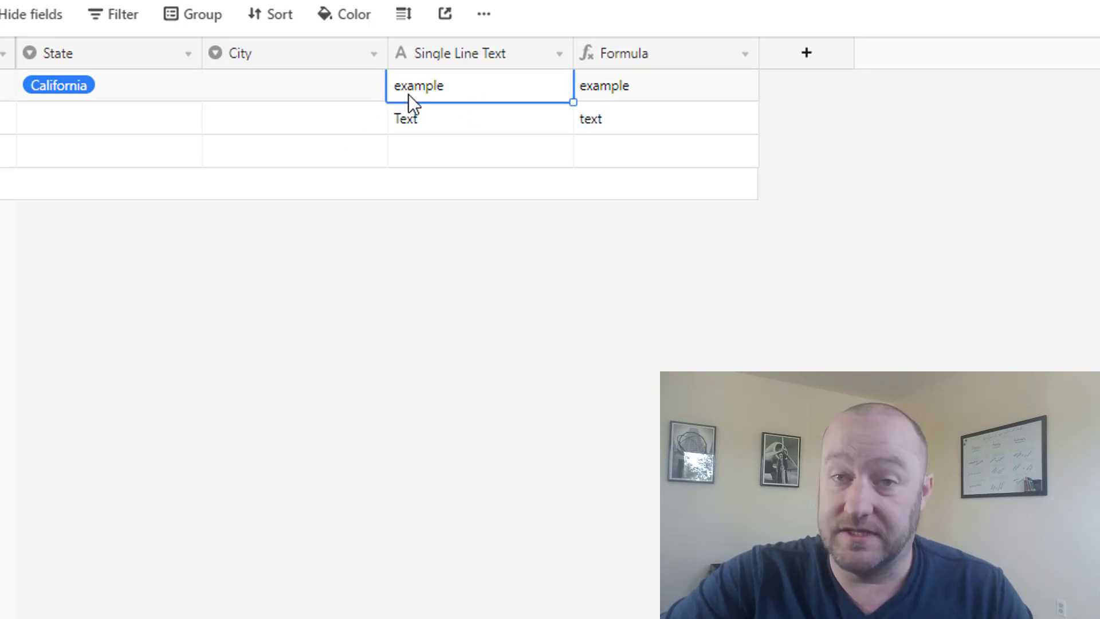
click(604, 89)
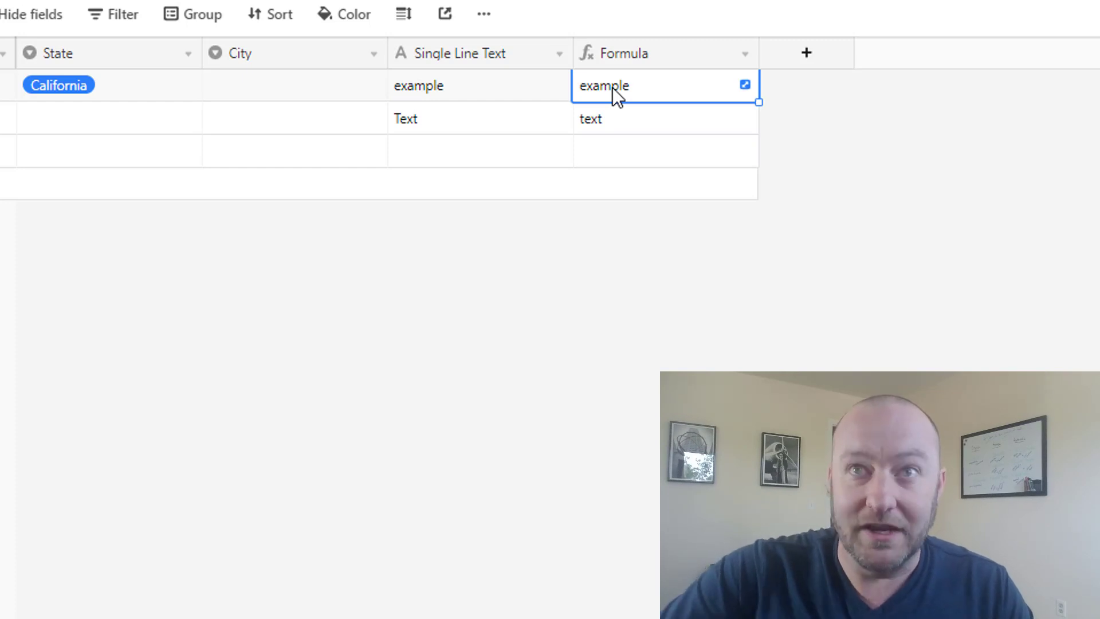
click(452, 126)
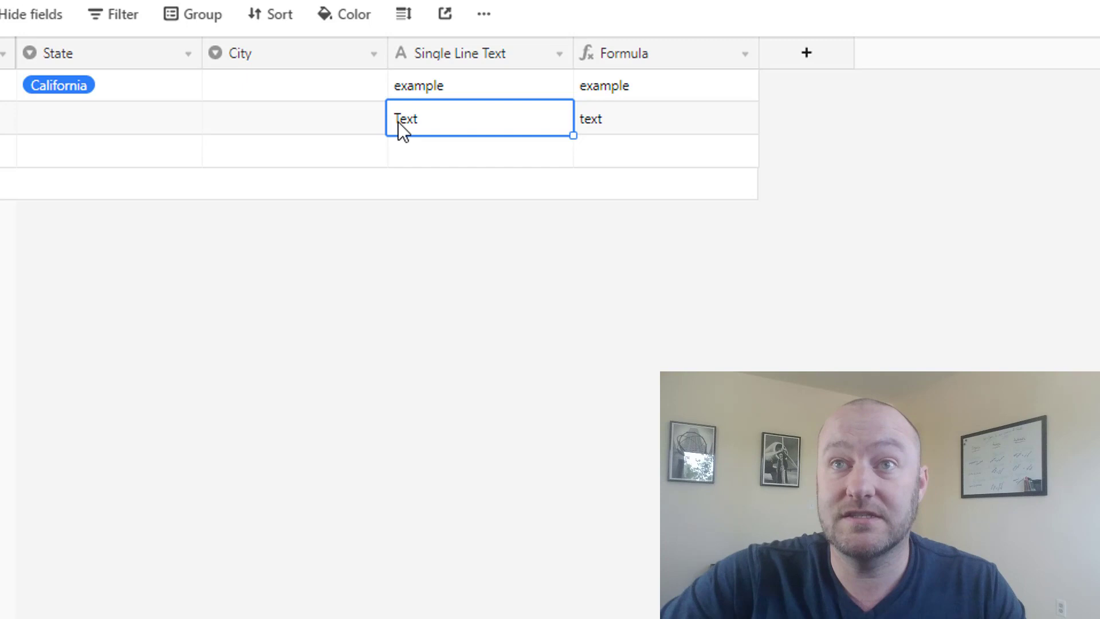
click(631, 123)
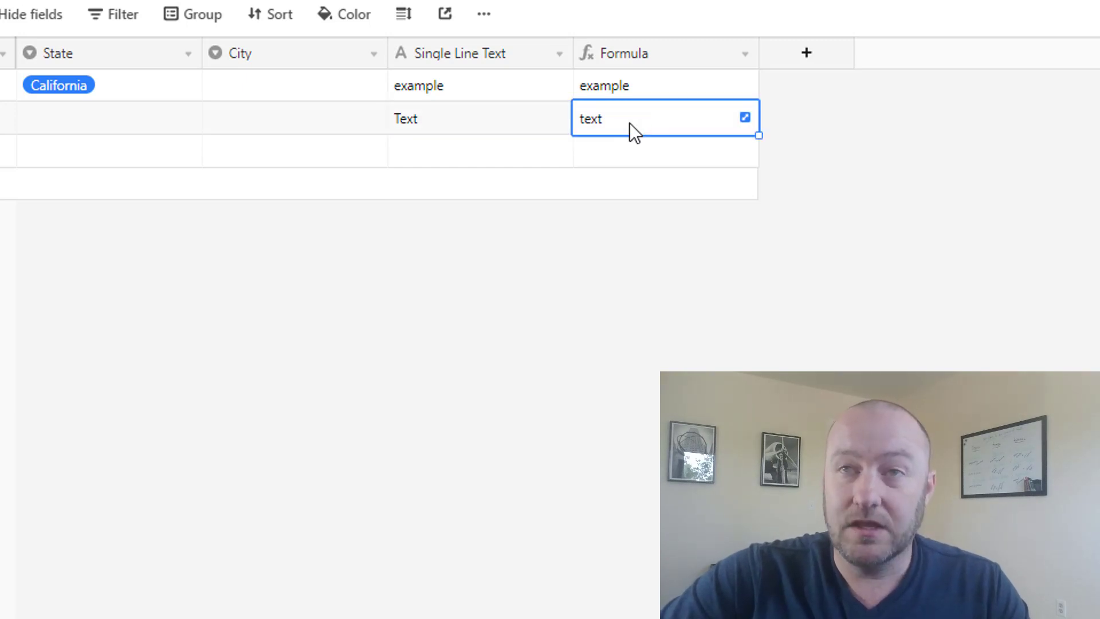
click(744, 53)
click(701, 87)
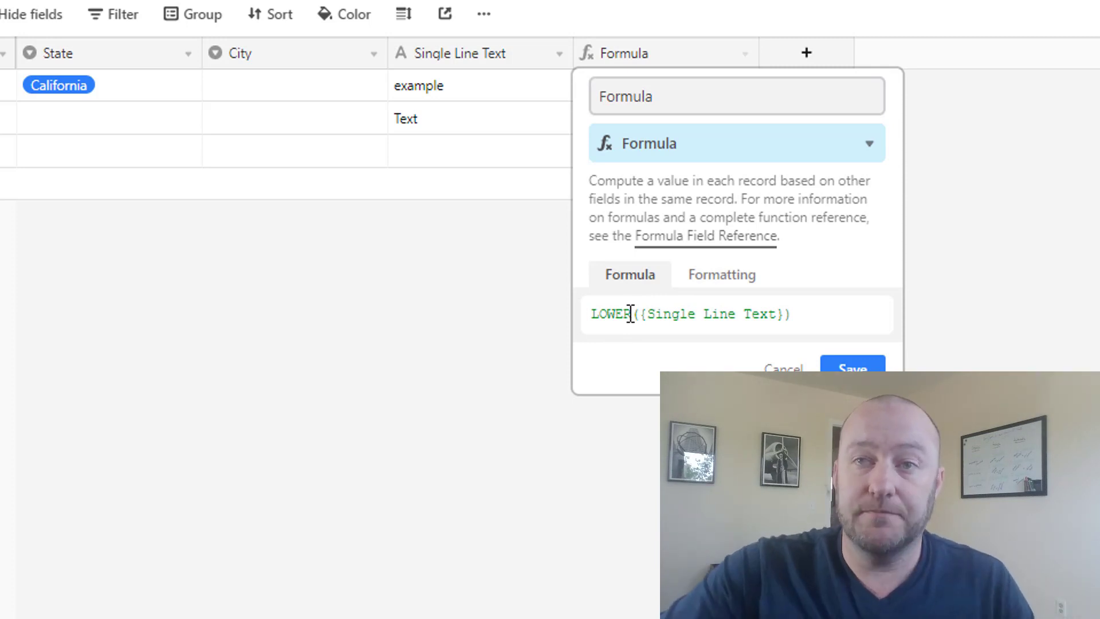
click(855, 366)
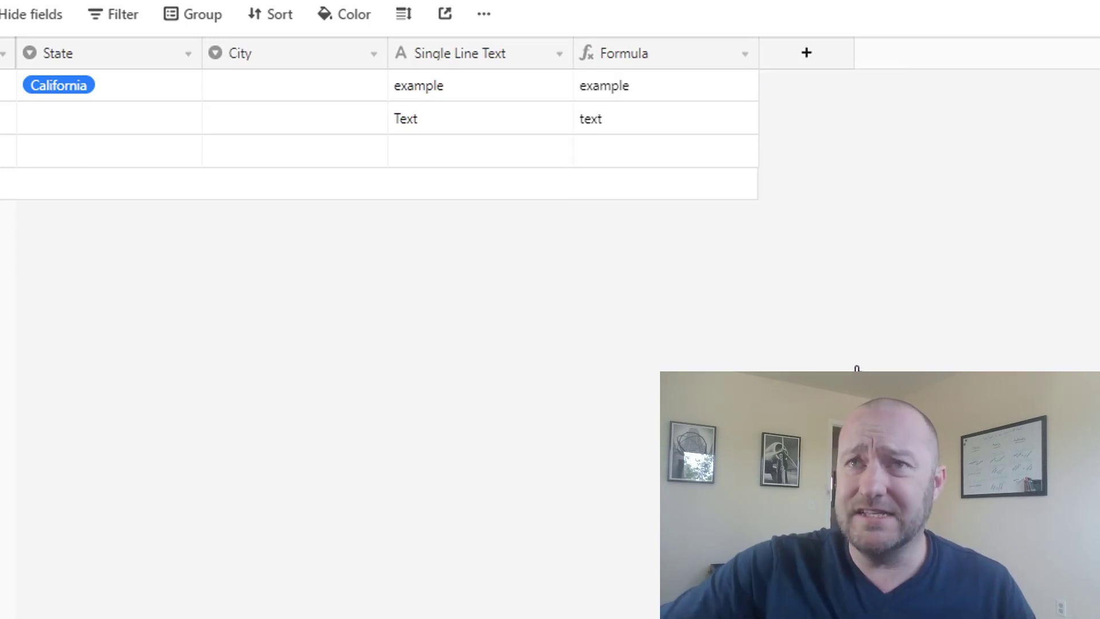
Enter 'RaNdoM' into row 3's Single Line Text cell
click(452, 156)
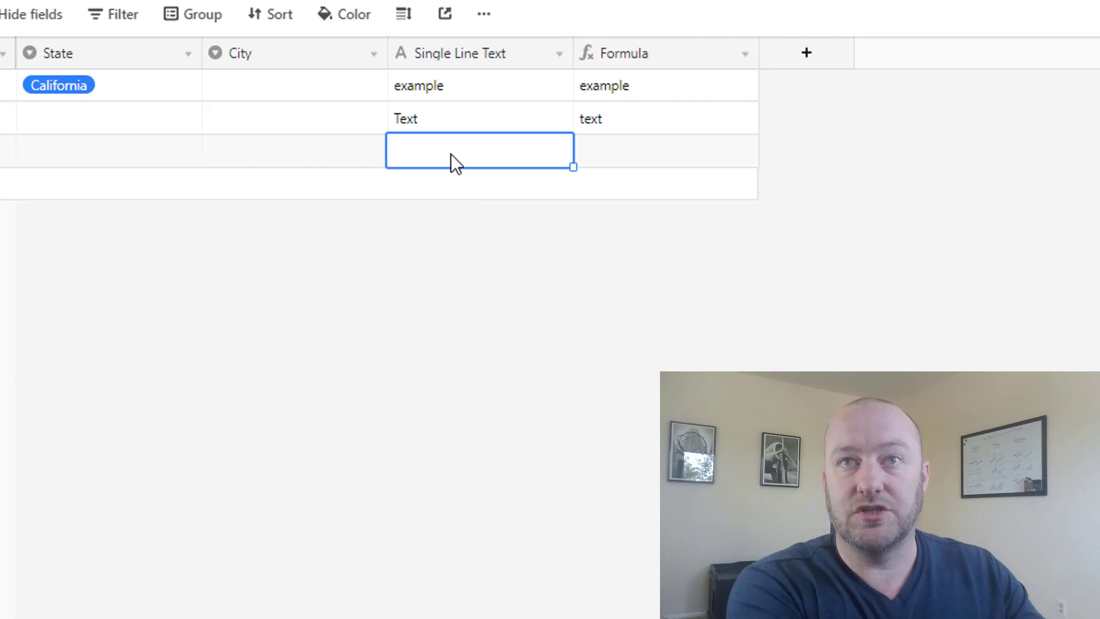
text(RaNdoM)
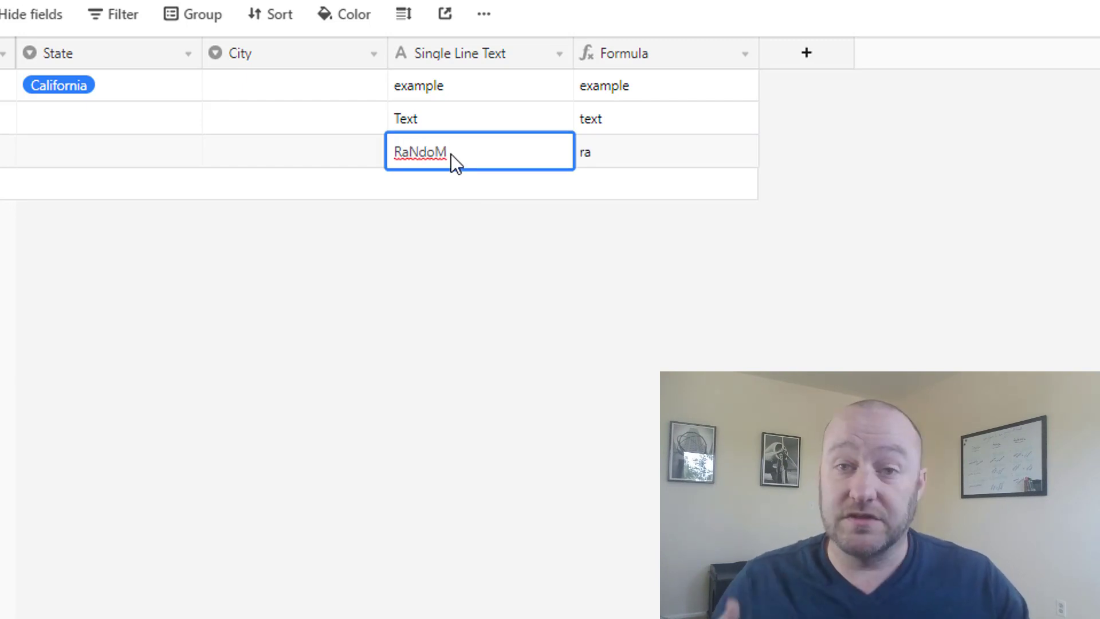
key(Tab)
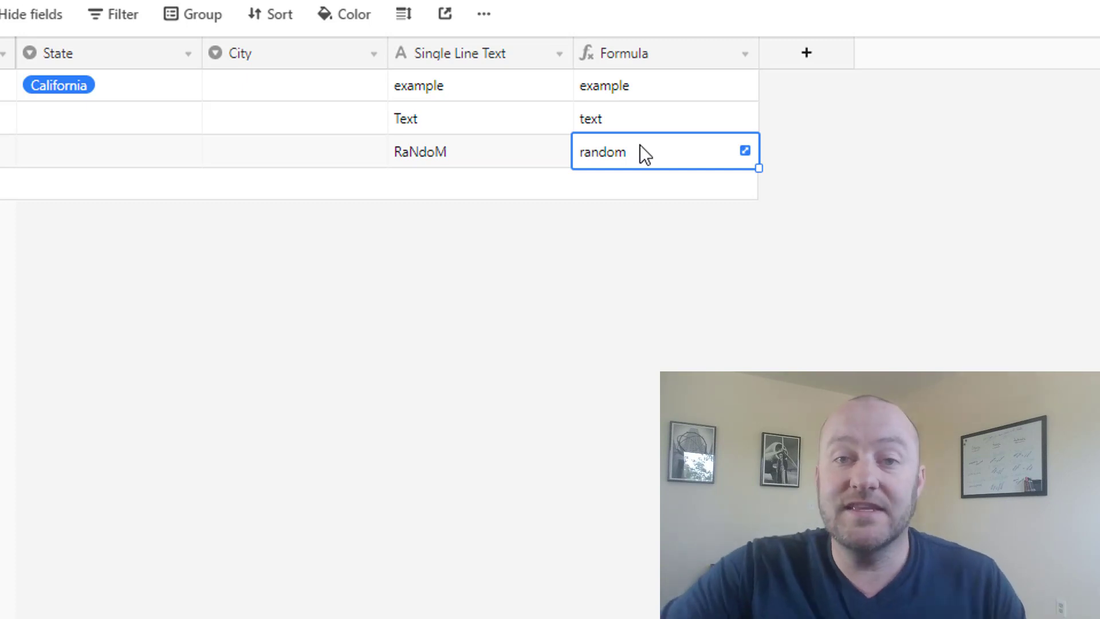
click(250, 91)
click(252, 92)
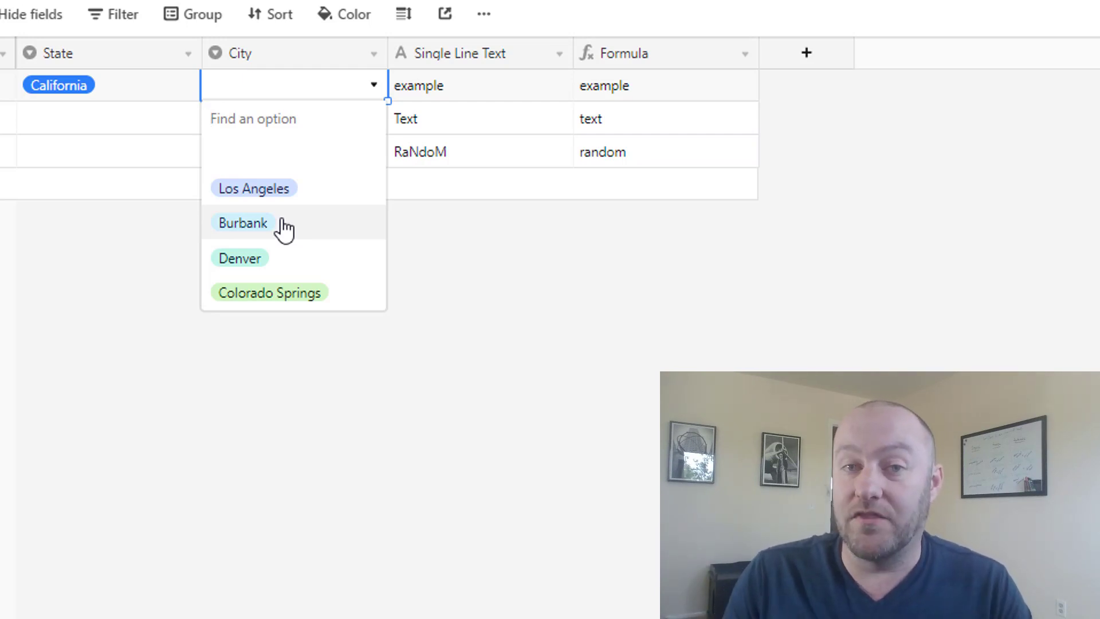
click(555, 325)
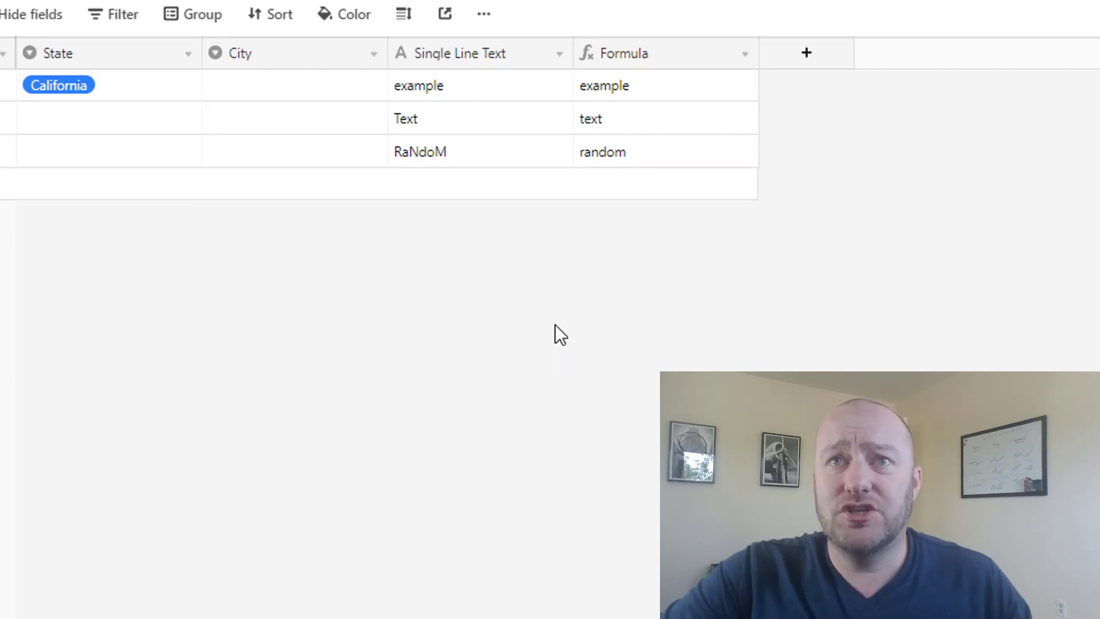
click(451, 83)
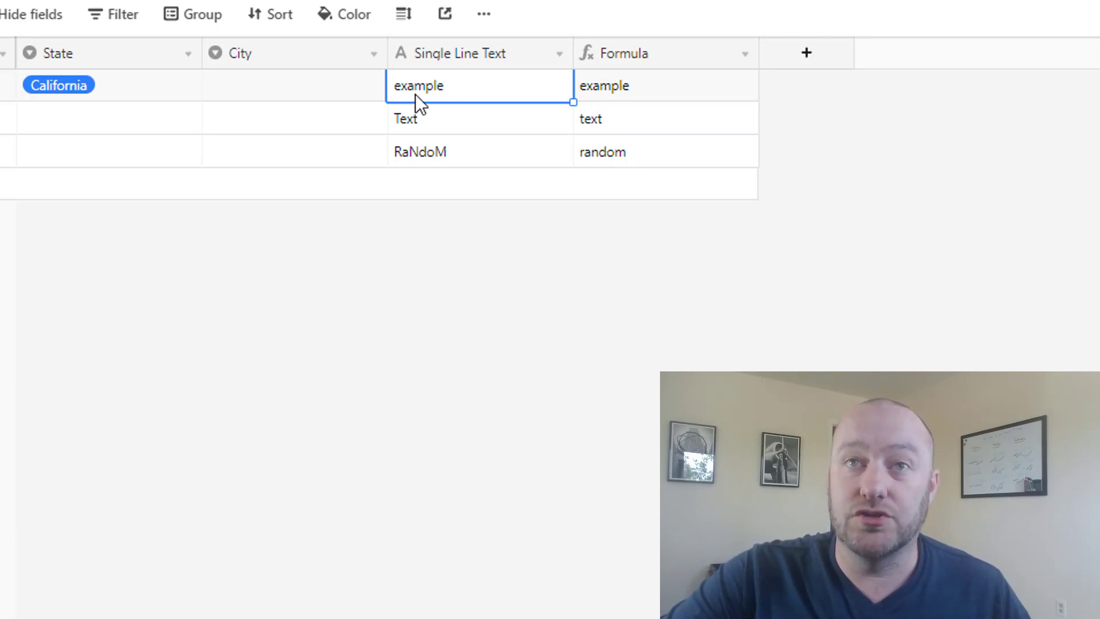
Paste 'example' into row 1's City cell, then check the City options and field settings
click(251, 93)
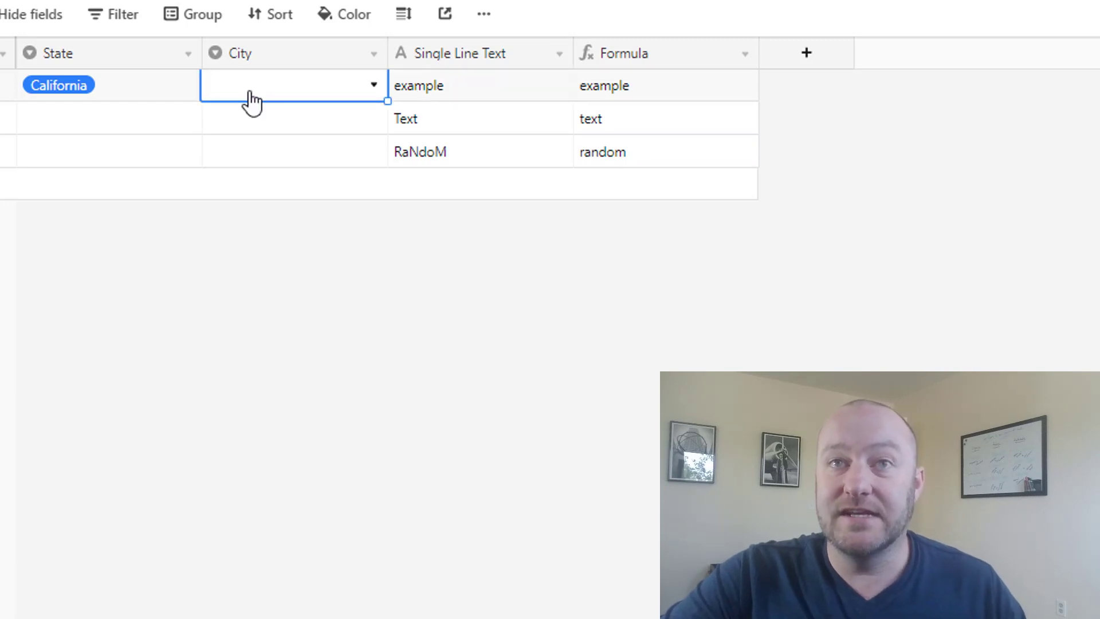
text(example)
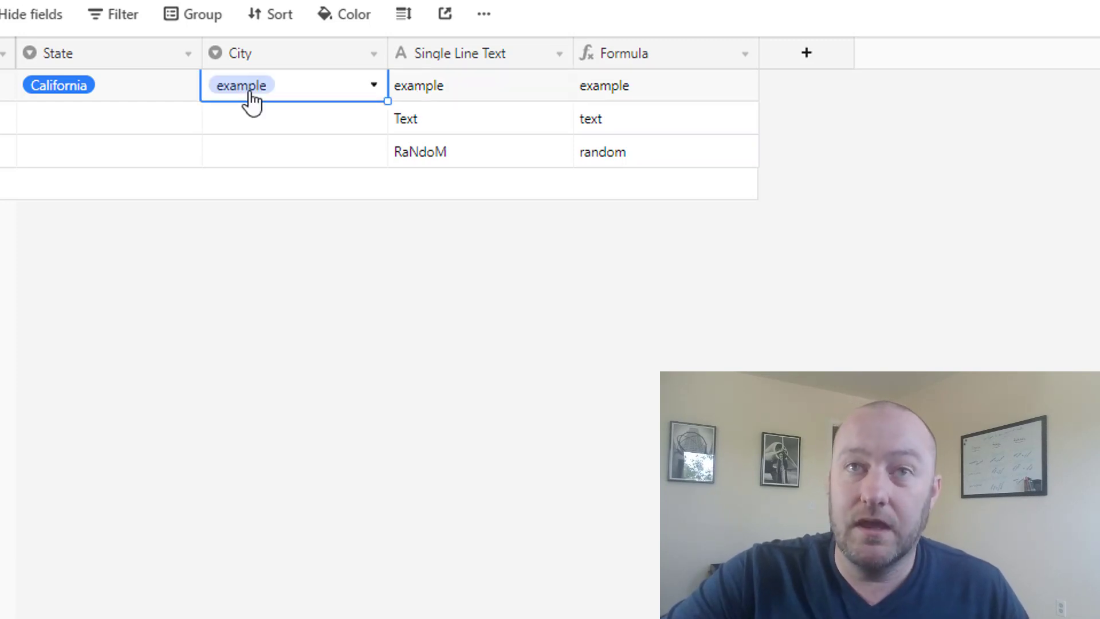
click(335, 95)
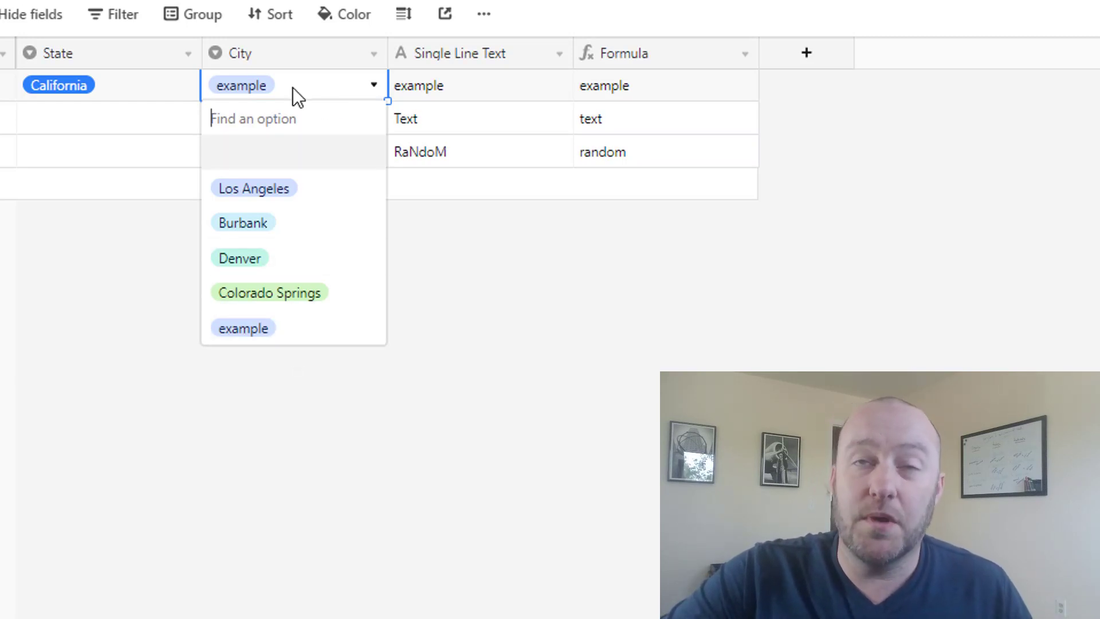
click(289, 57)
double_click(289, 57)
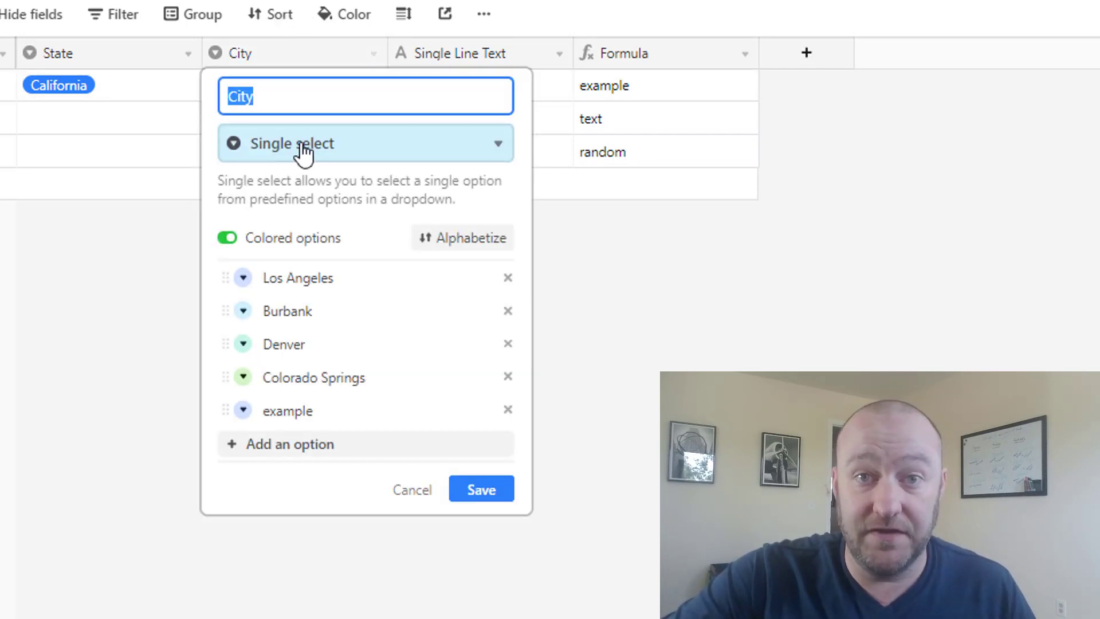
click(652, 371)
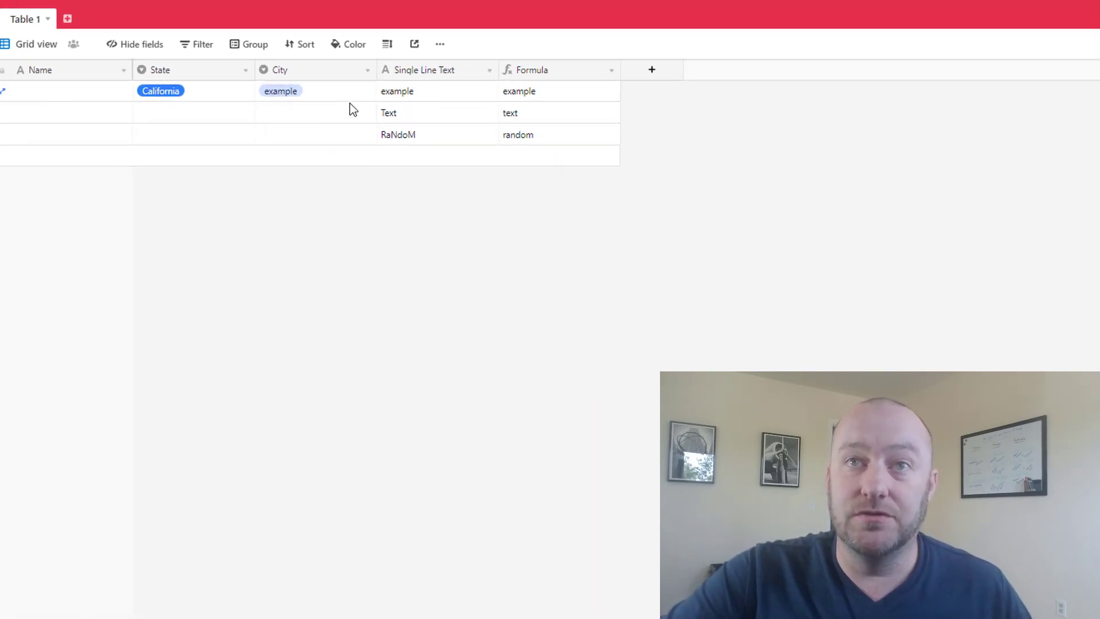
Copy row 2's 'Text' value and paste it into the adjacent Formula cell
click(404, 118)
key(ctrl+c)
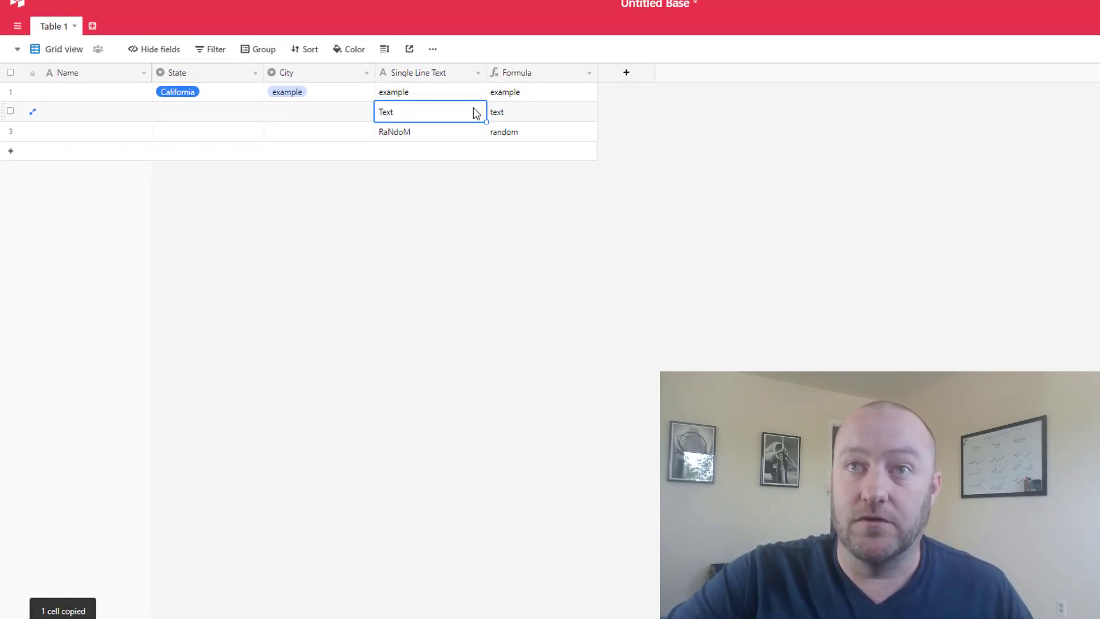
click(507, 112)
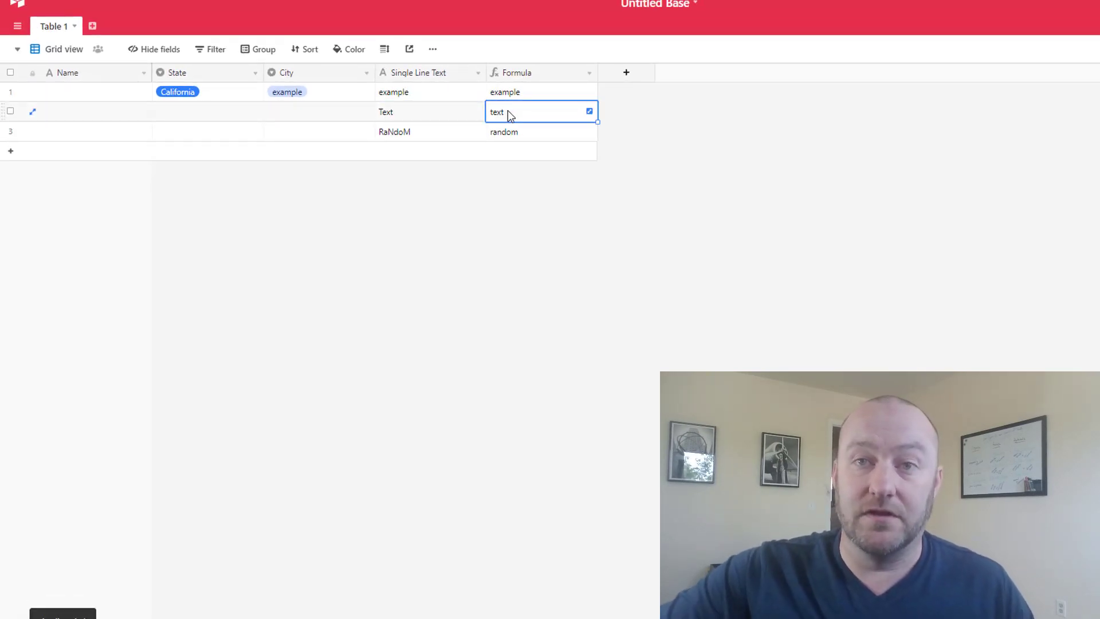
key(ctrl+v)
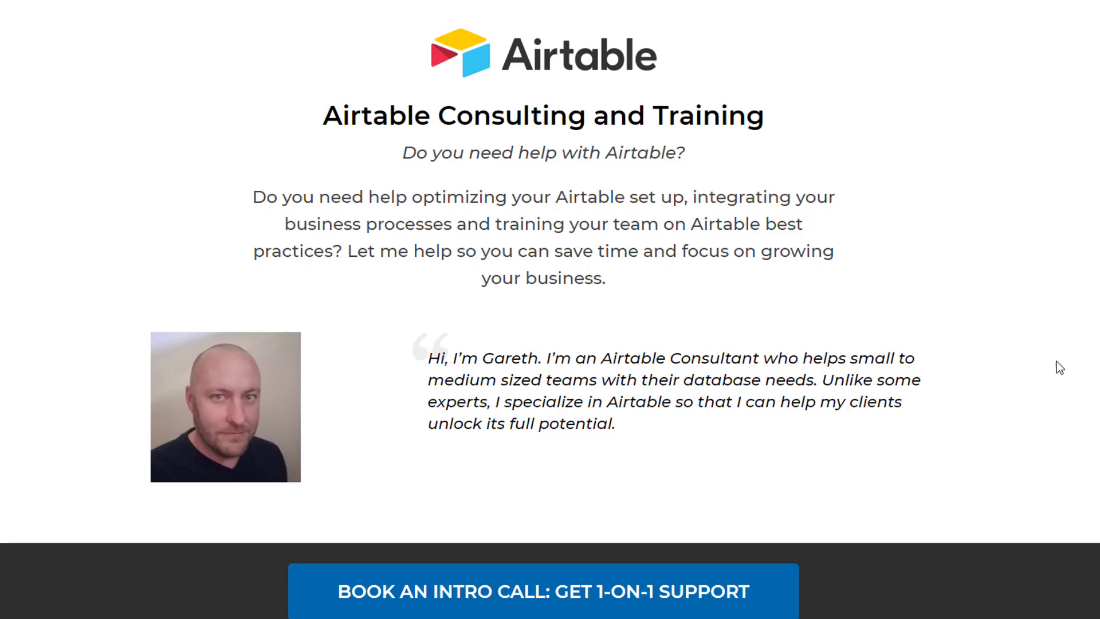
Scroll down the consulting page to the 'How does consulting help you?' section
scroll(1015, 370, down, 10)
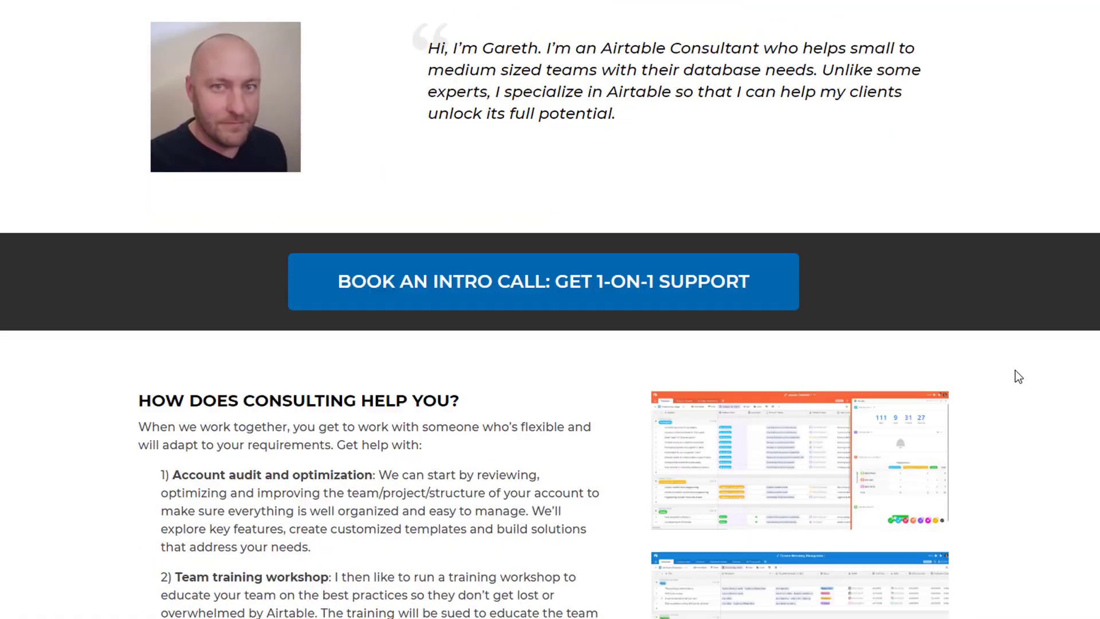
scroll(1015, 370, down, 10)
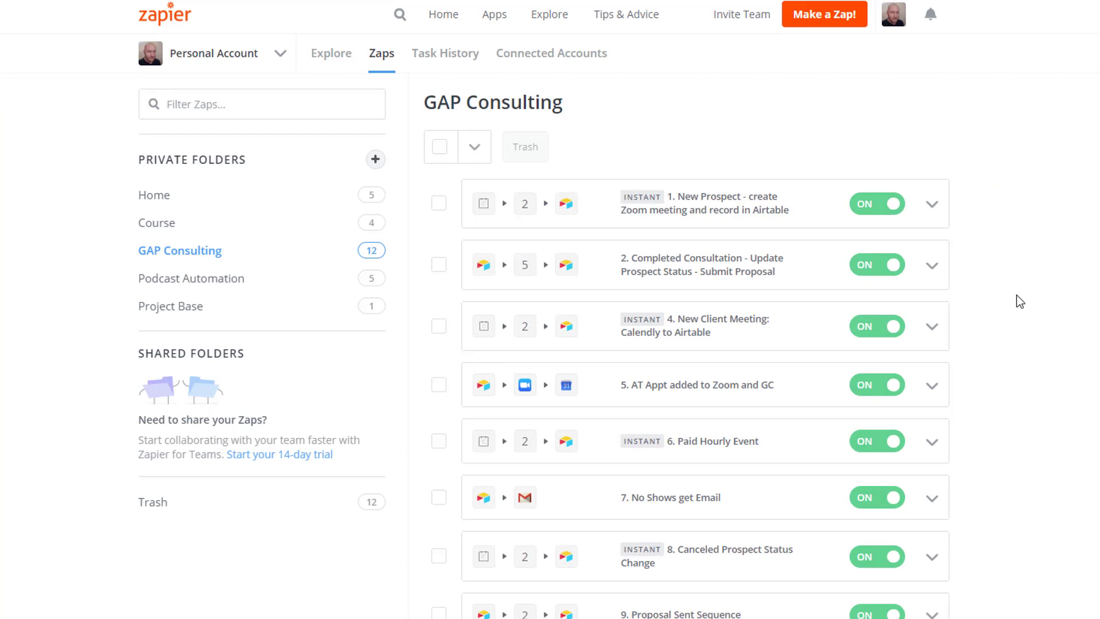
scroll(1029, 325, down, 2)
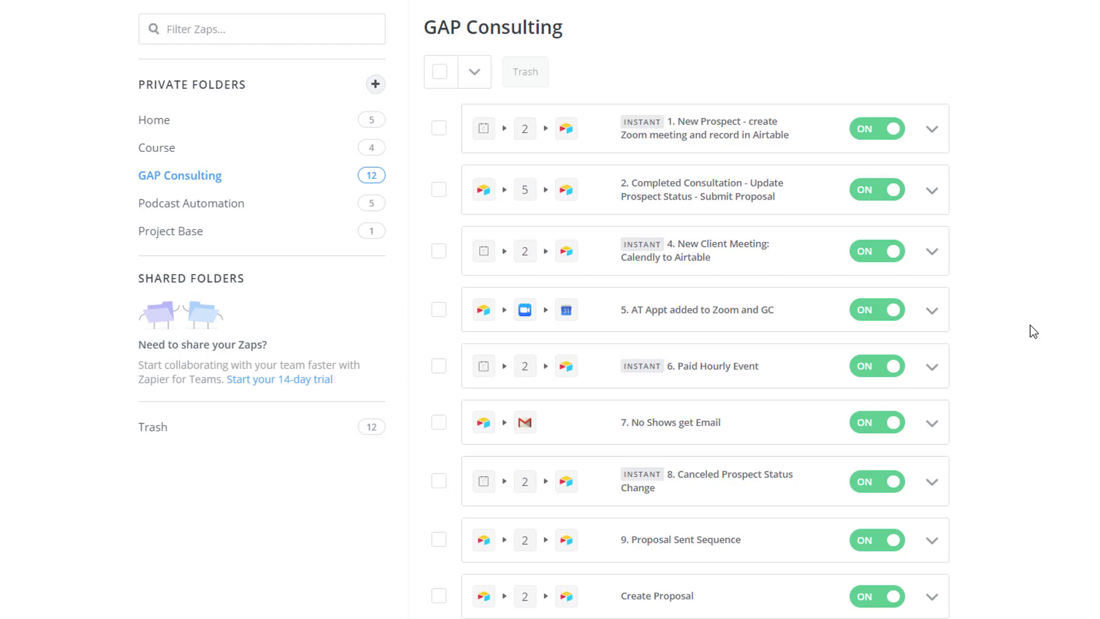
scroll(1030, 324, up, 2)
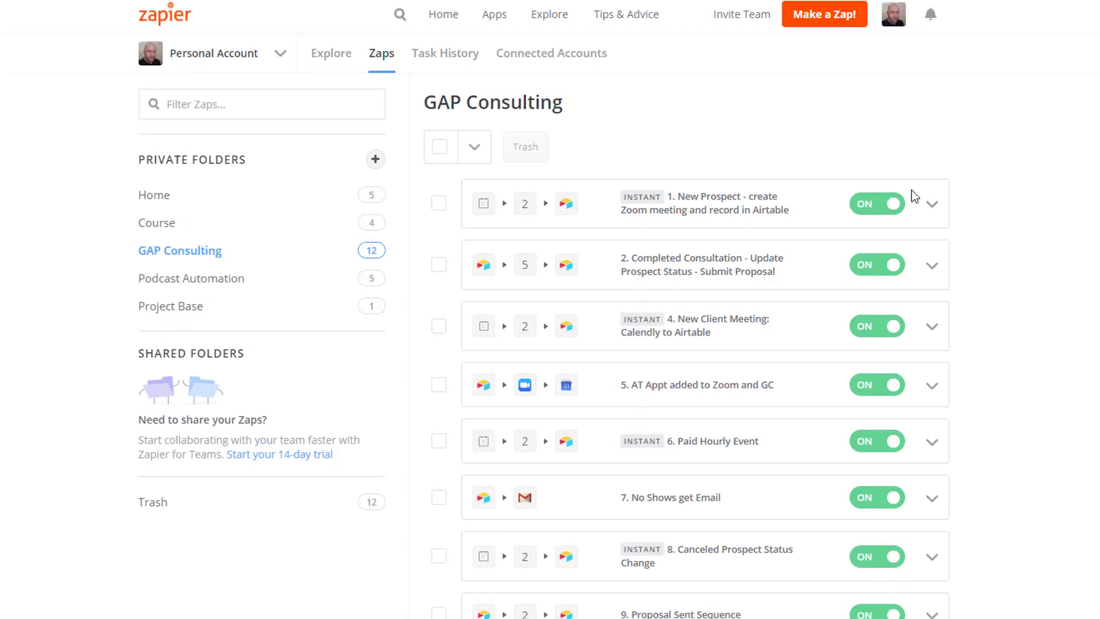